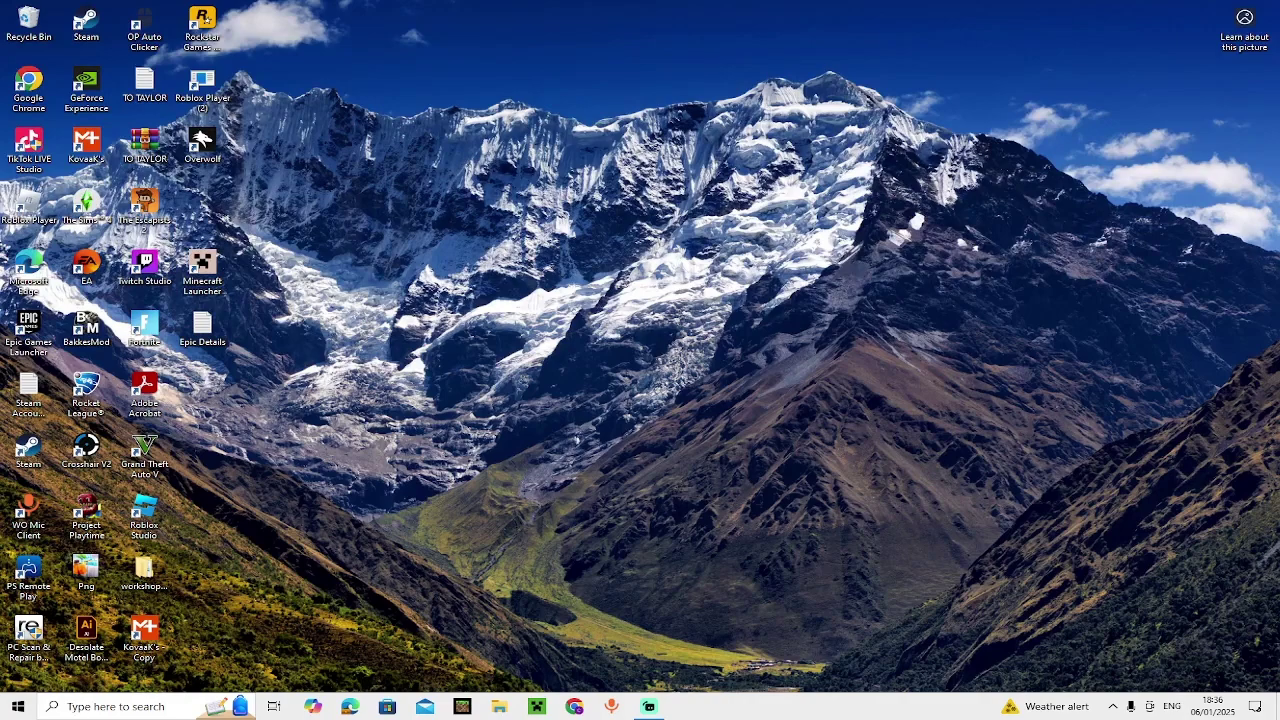
{"action": "right_click", "coordinate": [1035, 350]}
{"action": "key", "text": "Escape"}
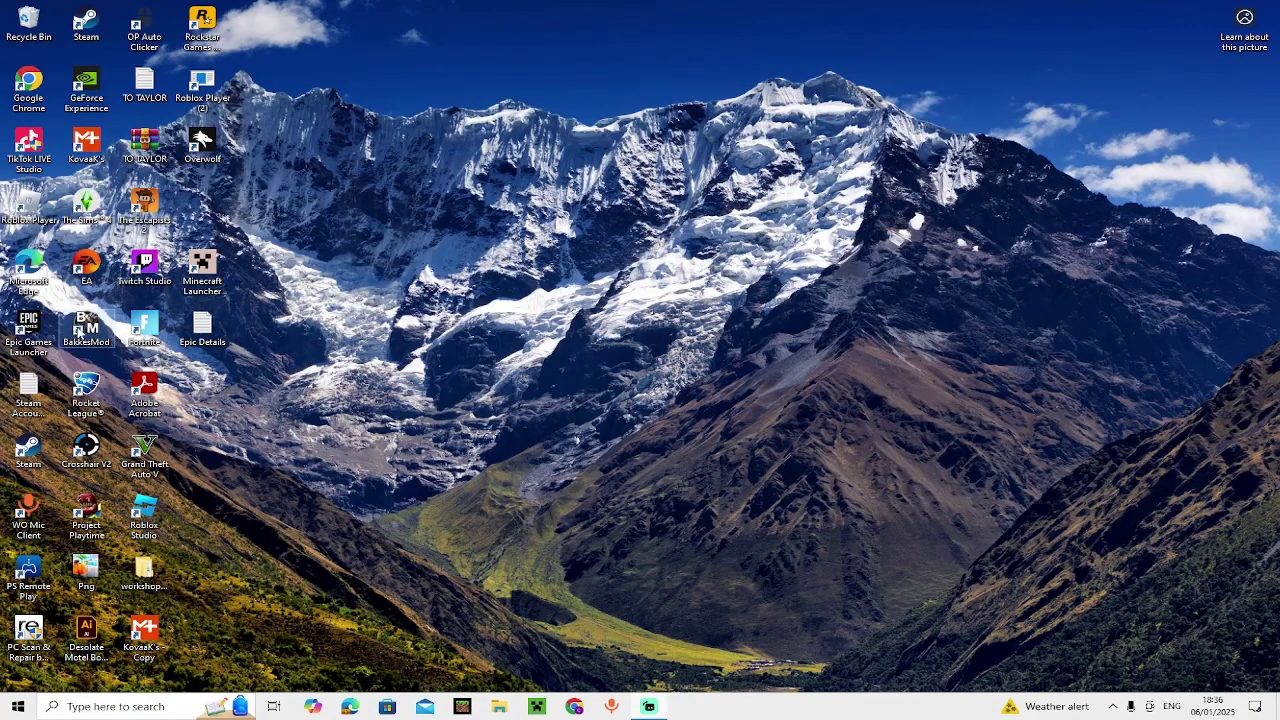
Step: Launch the BakkesMod injector and open the BakkesMod folder from it
{"action": "double_click", "coordinate": [86, 325]}
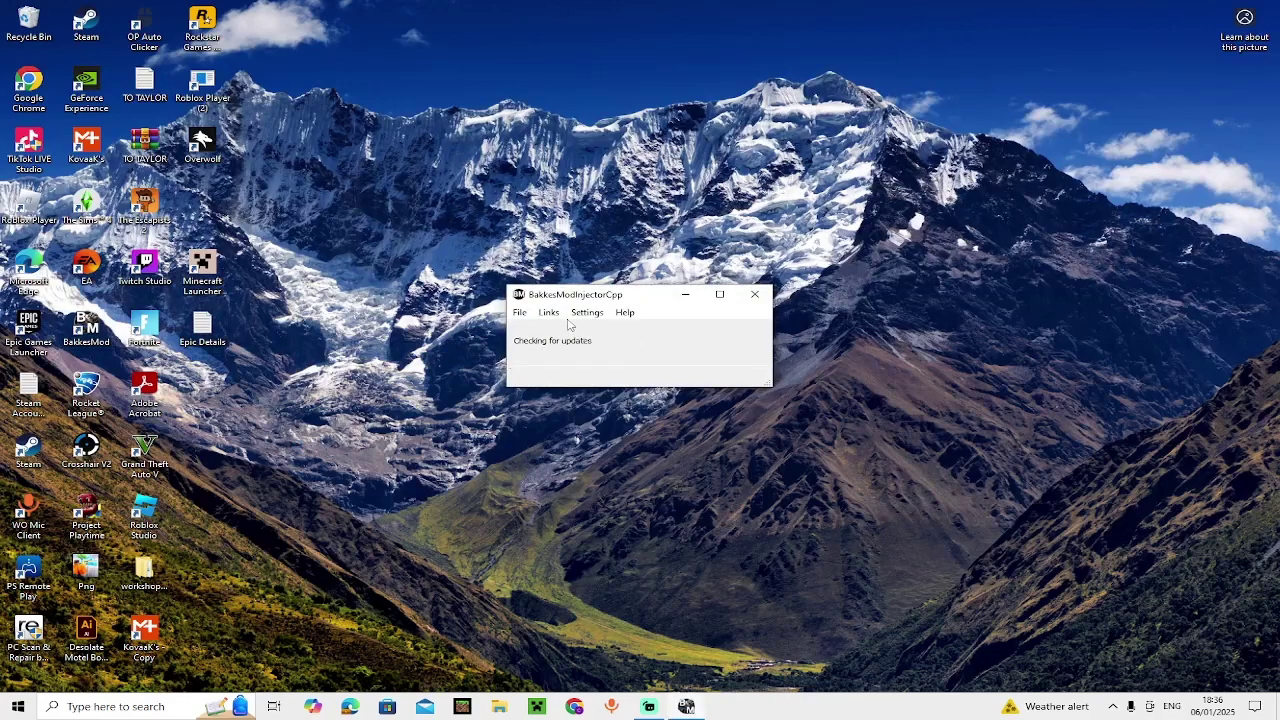
{"action": "left_click", "coordinate": [519, 313]}
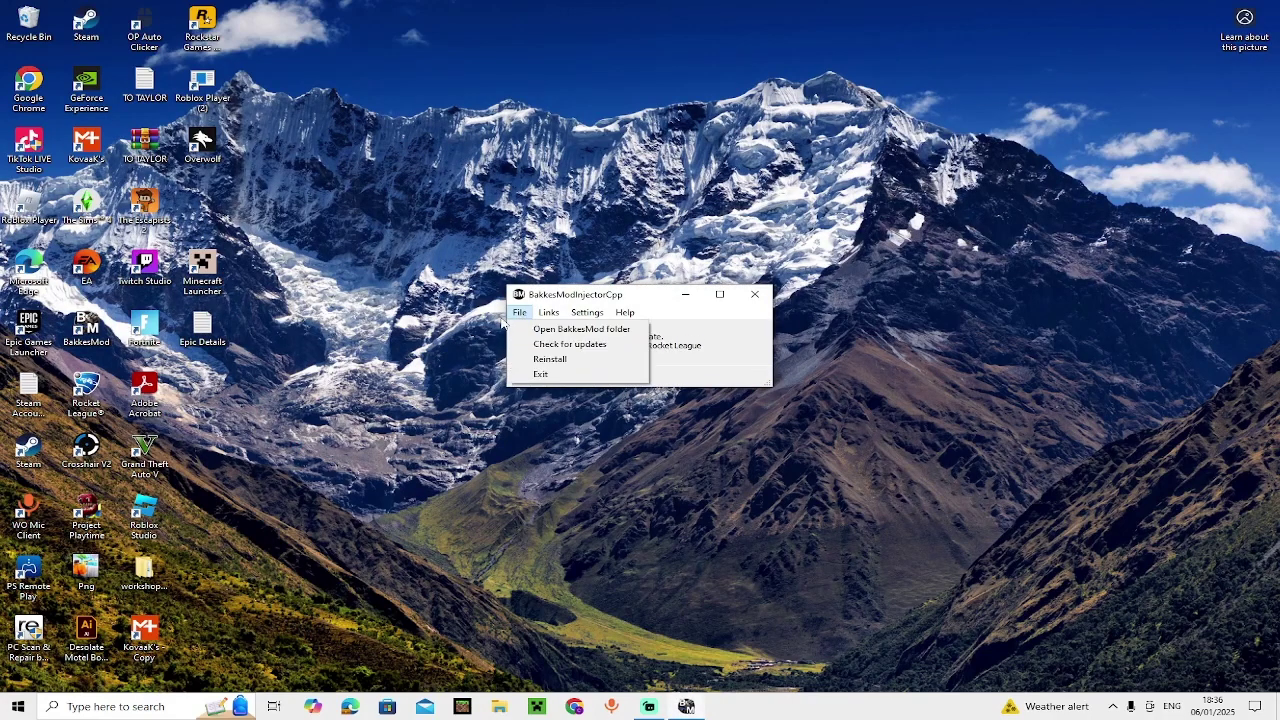
{"action": "left_click", "coordinate": [573, 329]}
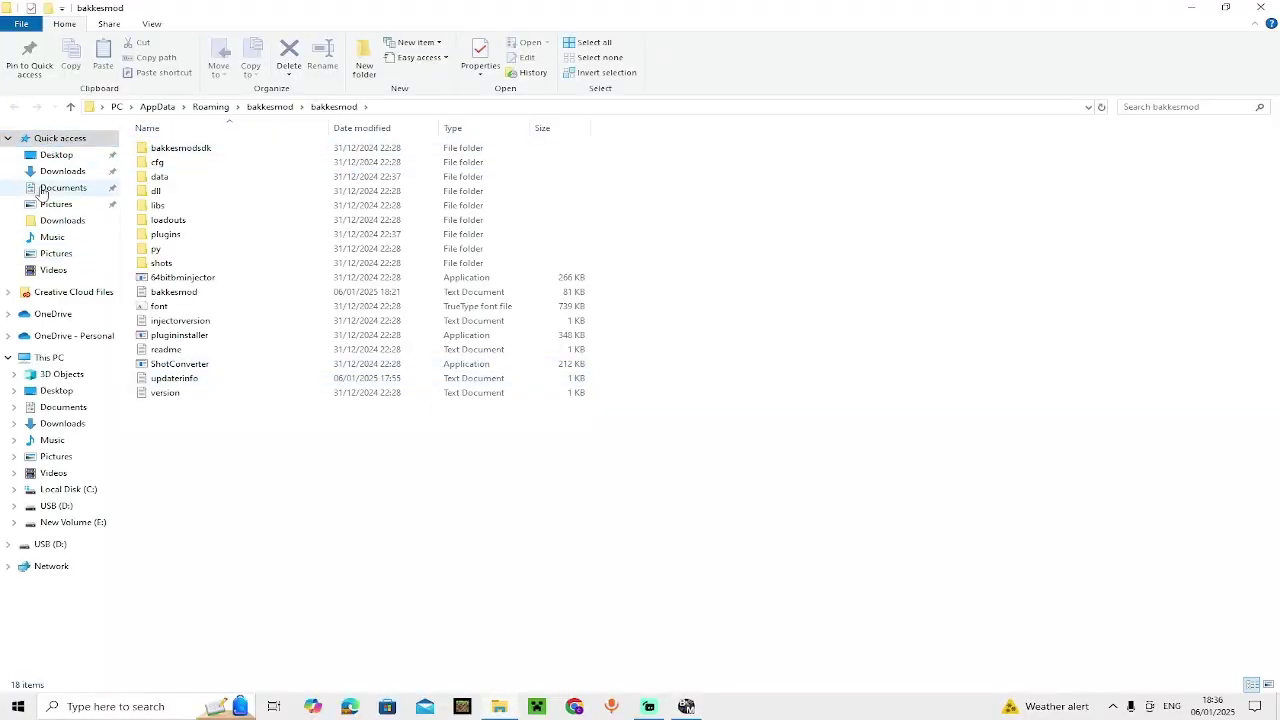
Step: Create a folder named "work shop maps" inside the Videos folder
{"action": "left_click", "coordinate": [64, 222]}
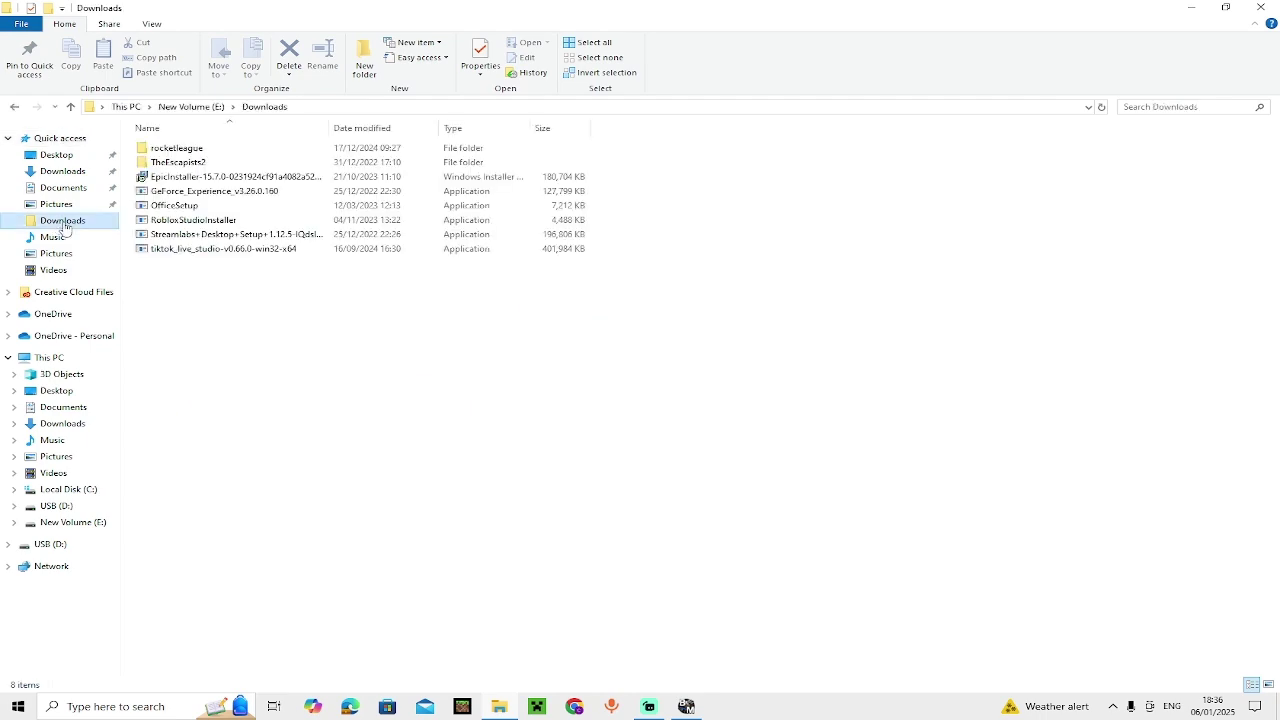
{"action": "left_click", "coordinate": [55, 270]}
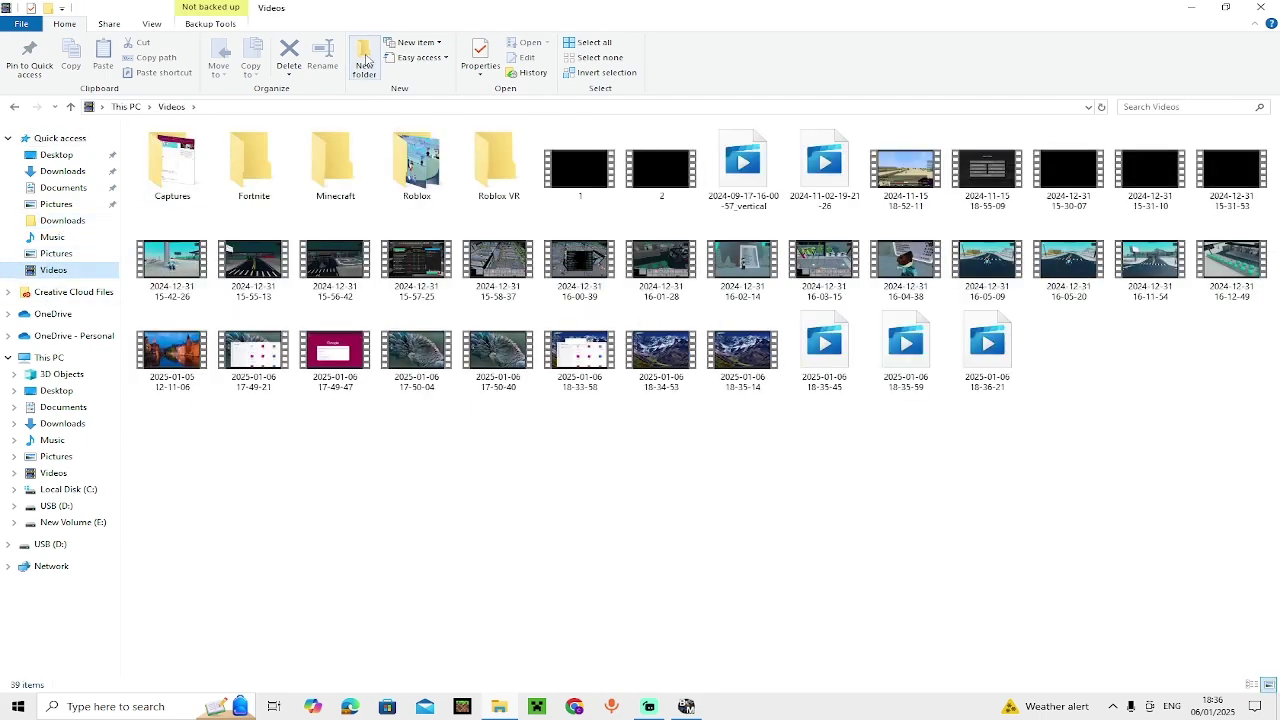
{"action": "left_click", "coordinate": [369, 66]}
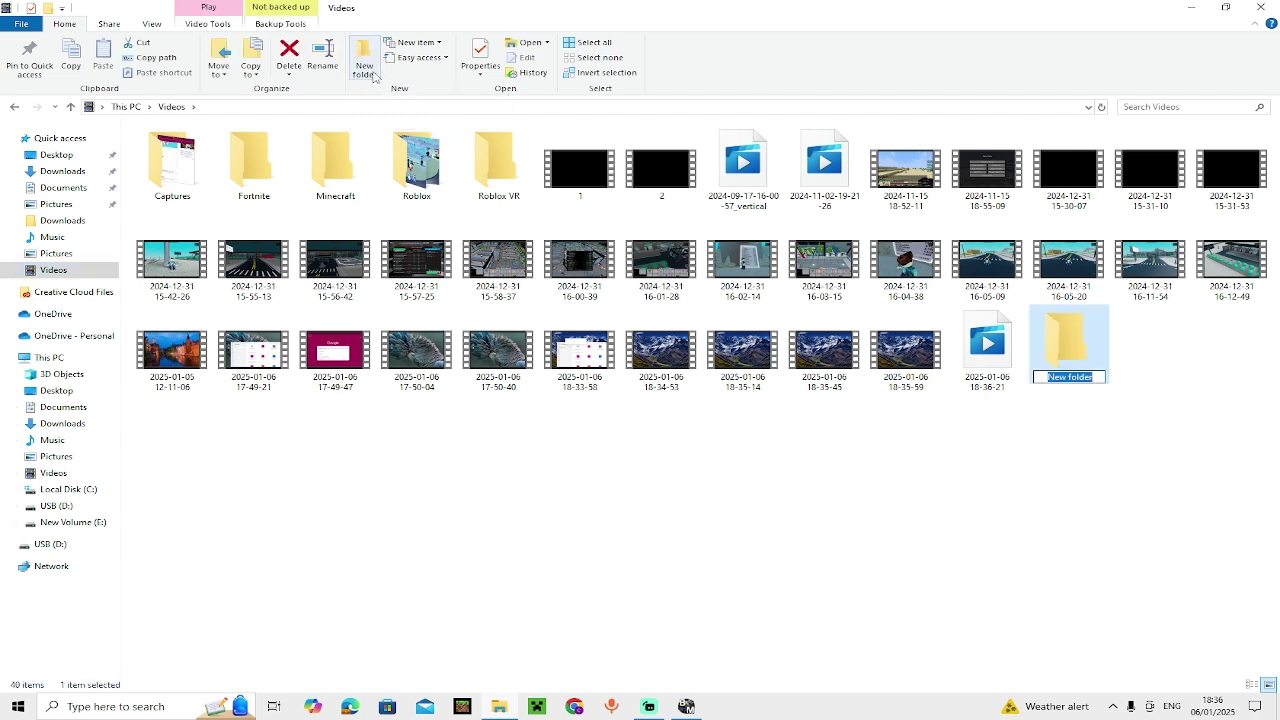
{"action": "left_click", "coordinate": [373, 76]}
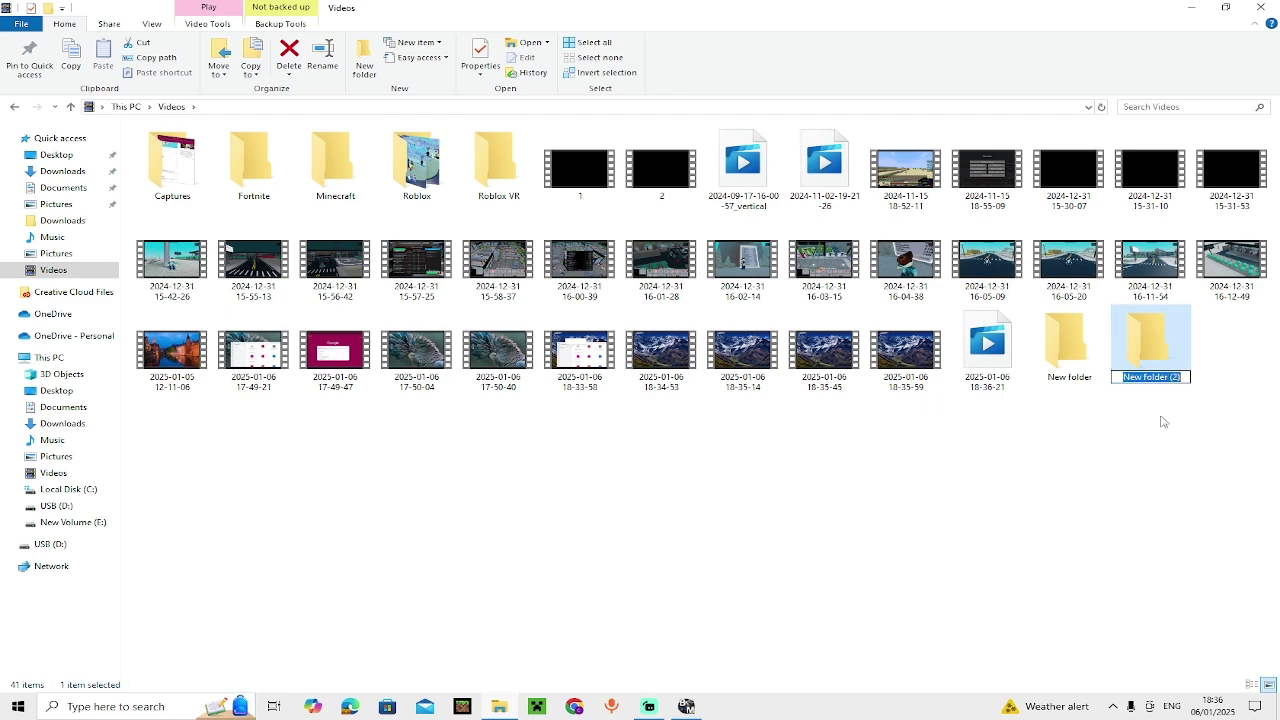
{"action": "key", "text": "BackSpace"}
{"action": "type", "text": "work"}
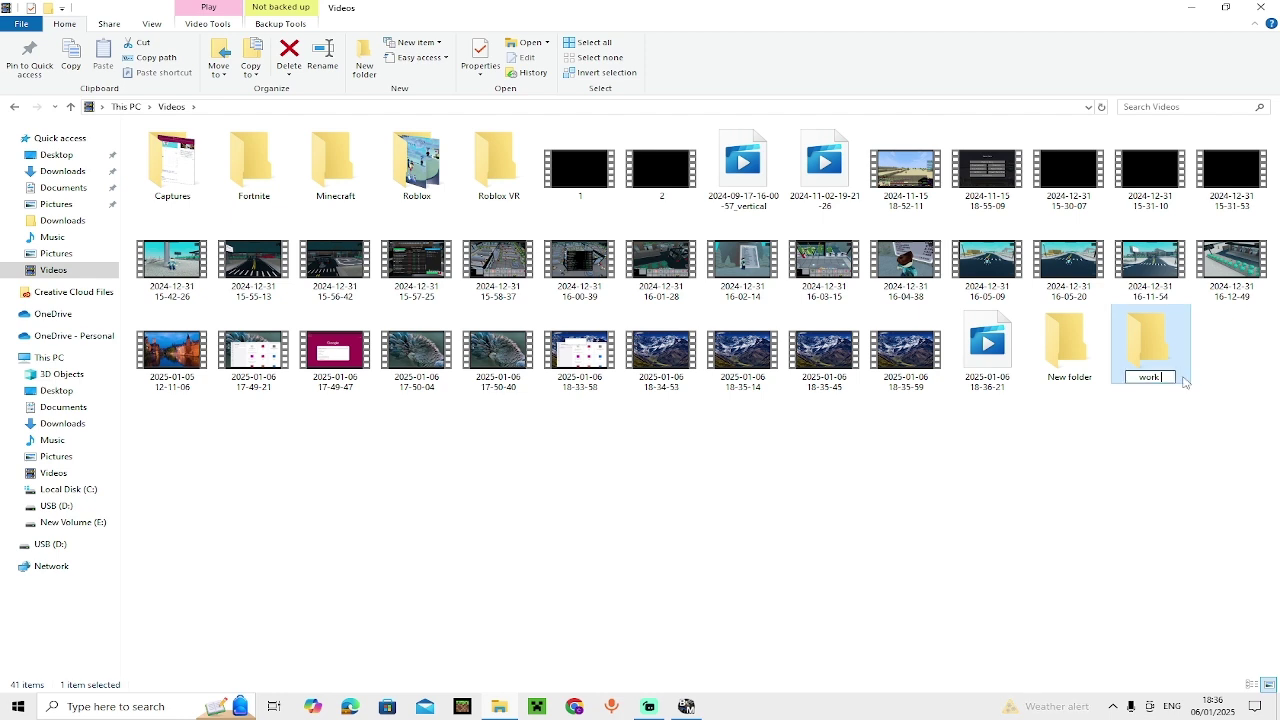
{"action": "type", "text": " shop maps"}
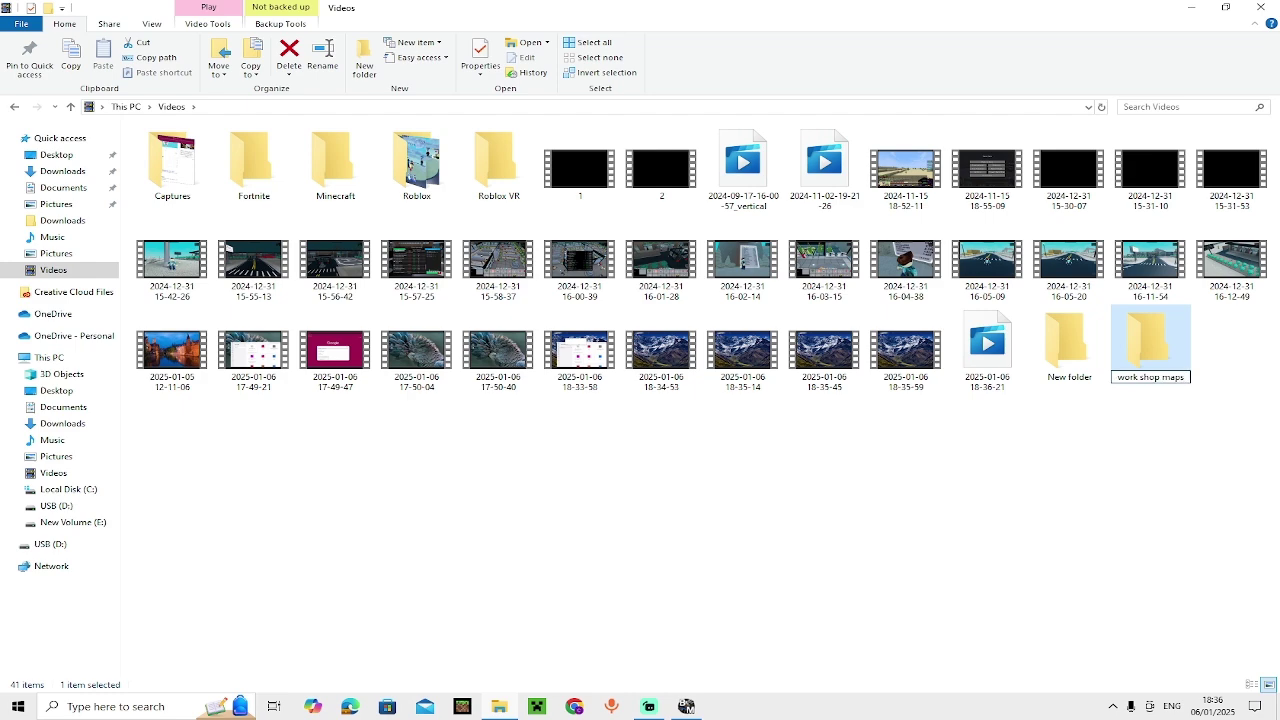
{"action": "key", "text": "Return"}
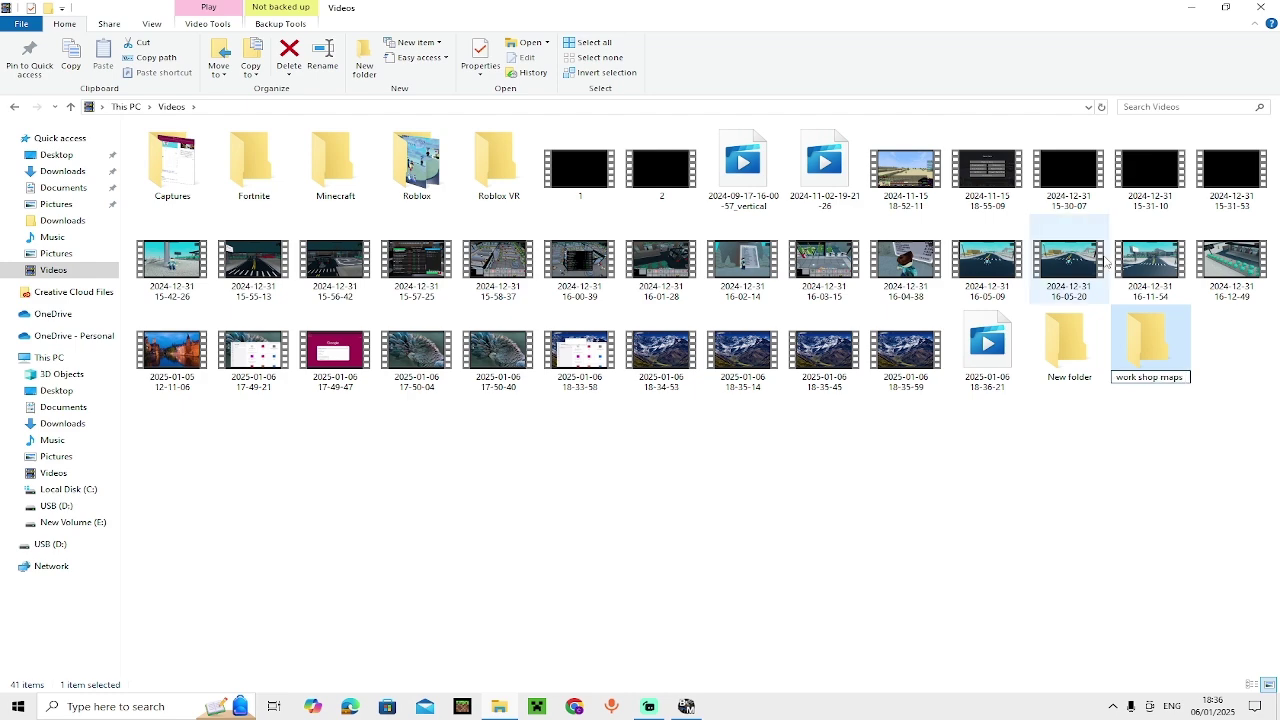
Step: Open the "work shop maps" folder, select its full path, and minimize the file window
{"action": "double_click", "coordinate": [1157, 349]}
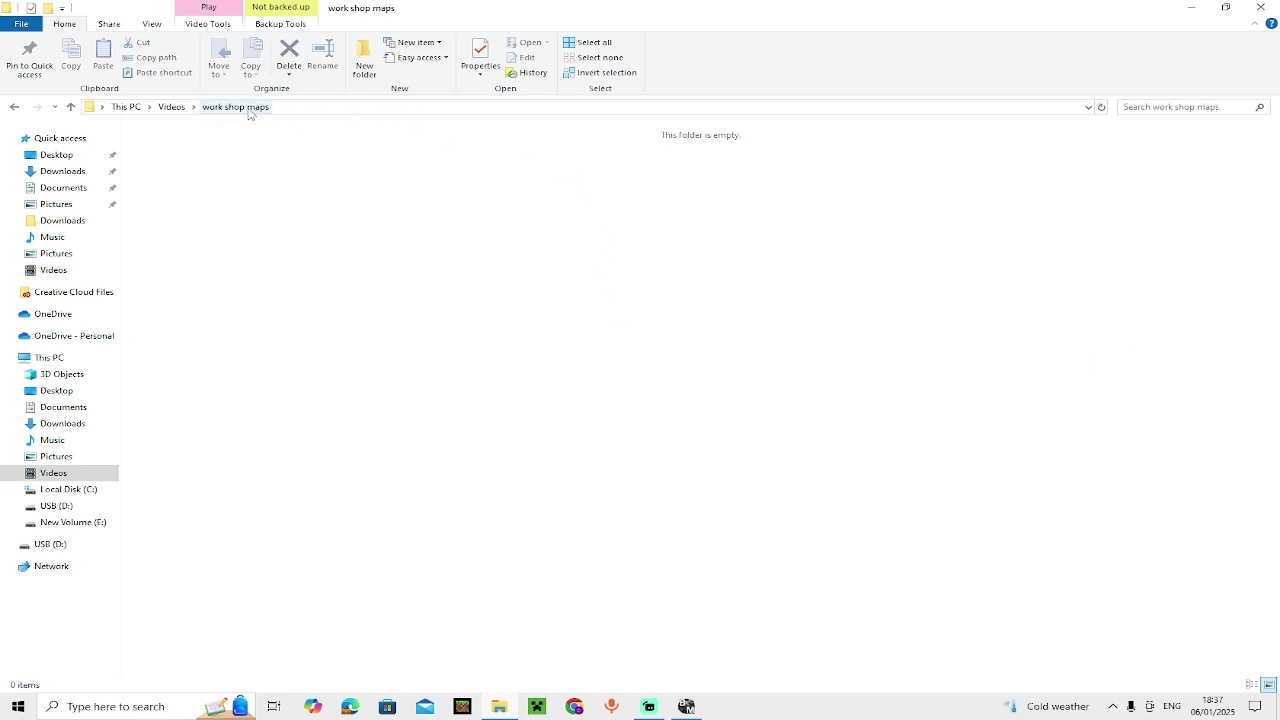
{"action": "left_click", "coordinate": [321, 108]}
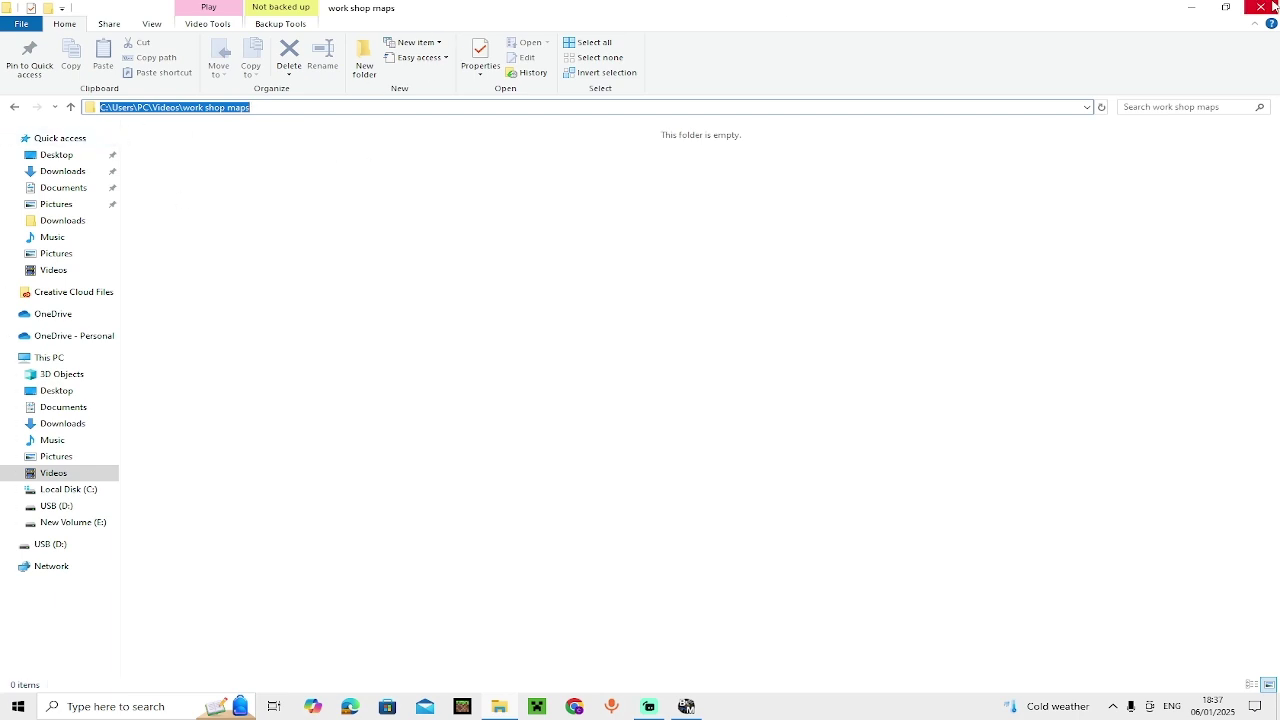
{"action": "left_click", "coordinate": [1189, 9]}
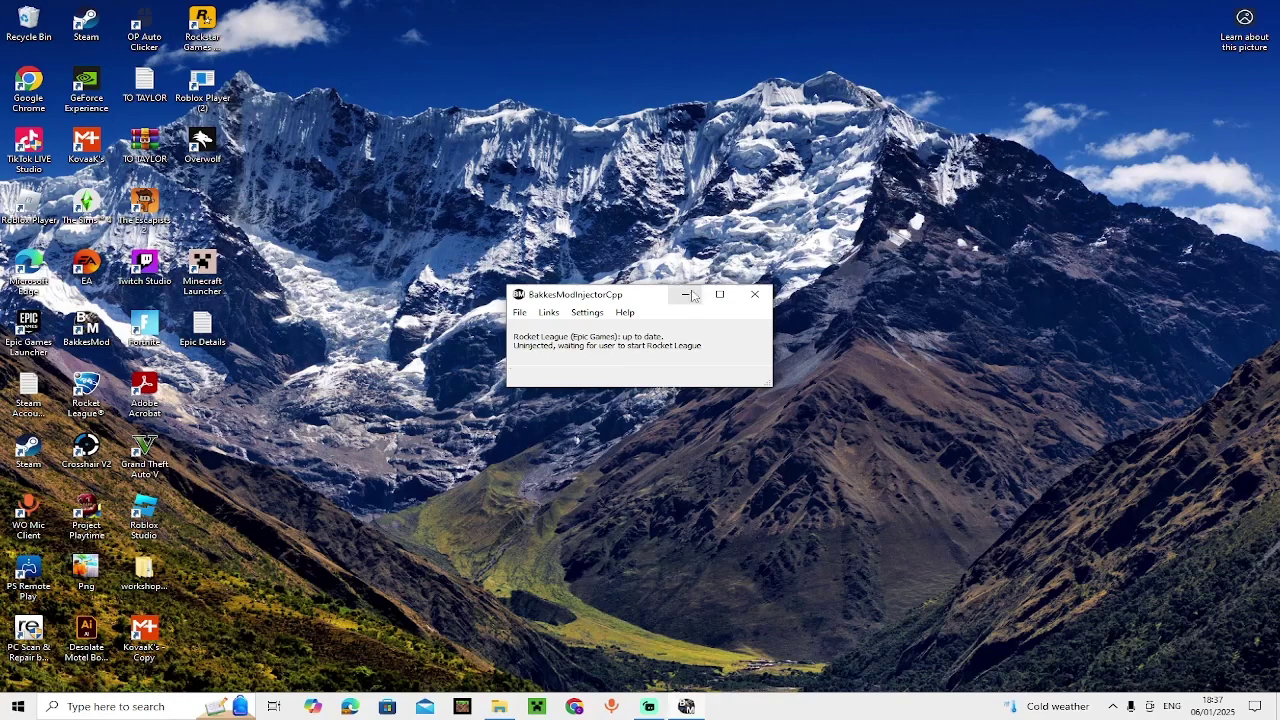
Step: Launch Rocket League from the desktop and continue past the title screen to the main menu
{"action": "left_click", "coordinate": [76, 400]}
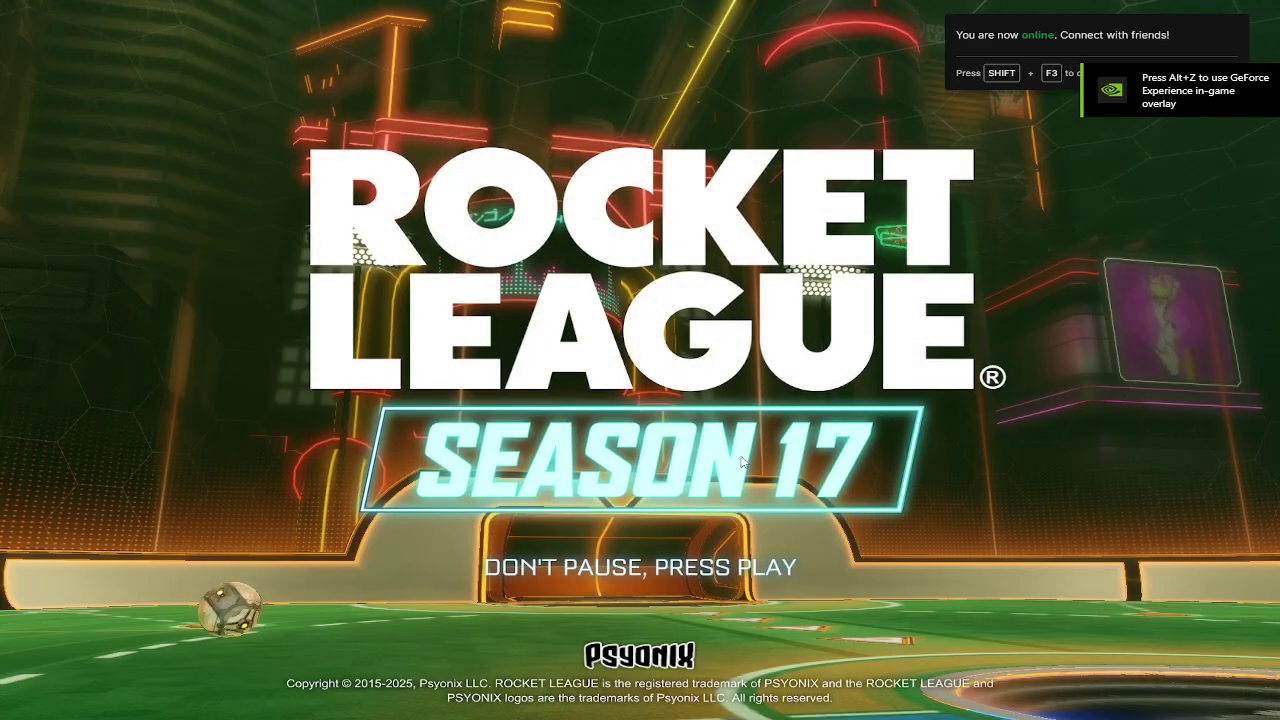
{"action": "left_click", "coordinate": [500, 430]}
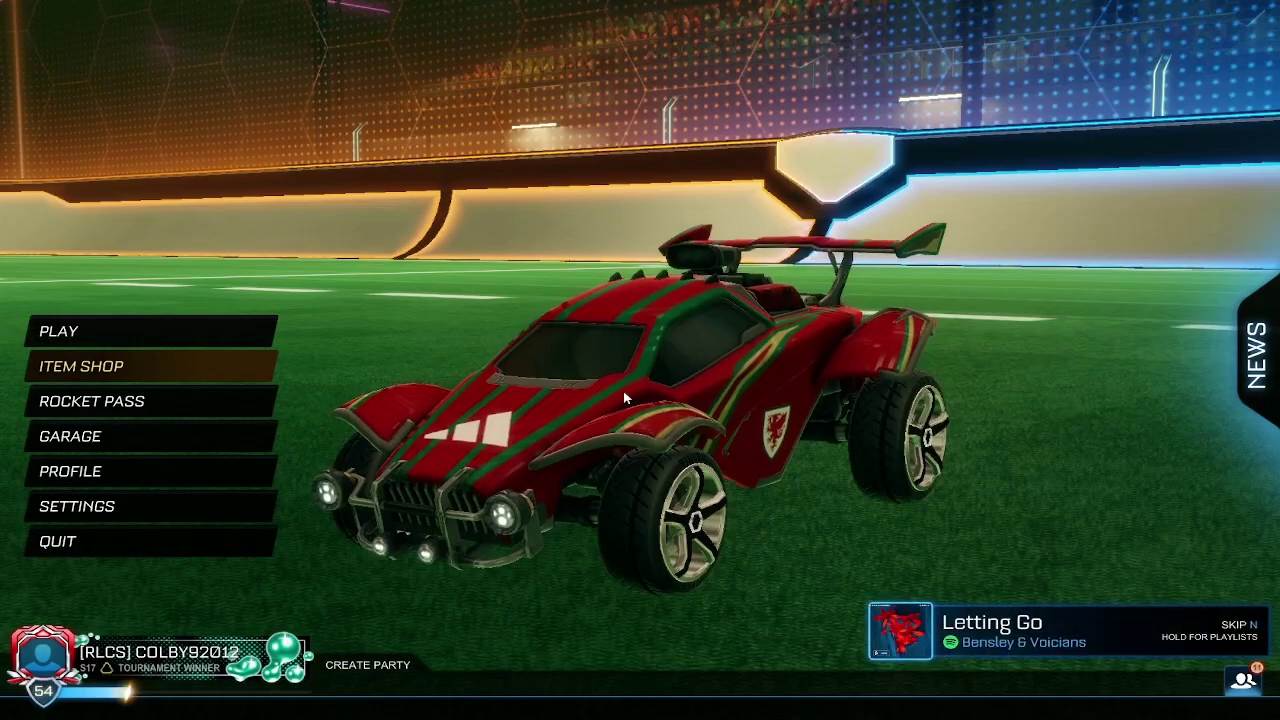
Step: Bring up the BakkesMod settings overlay and open the plugin manager
{"action": "key", "text": "F2"}
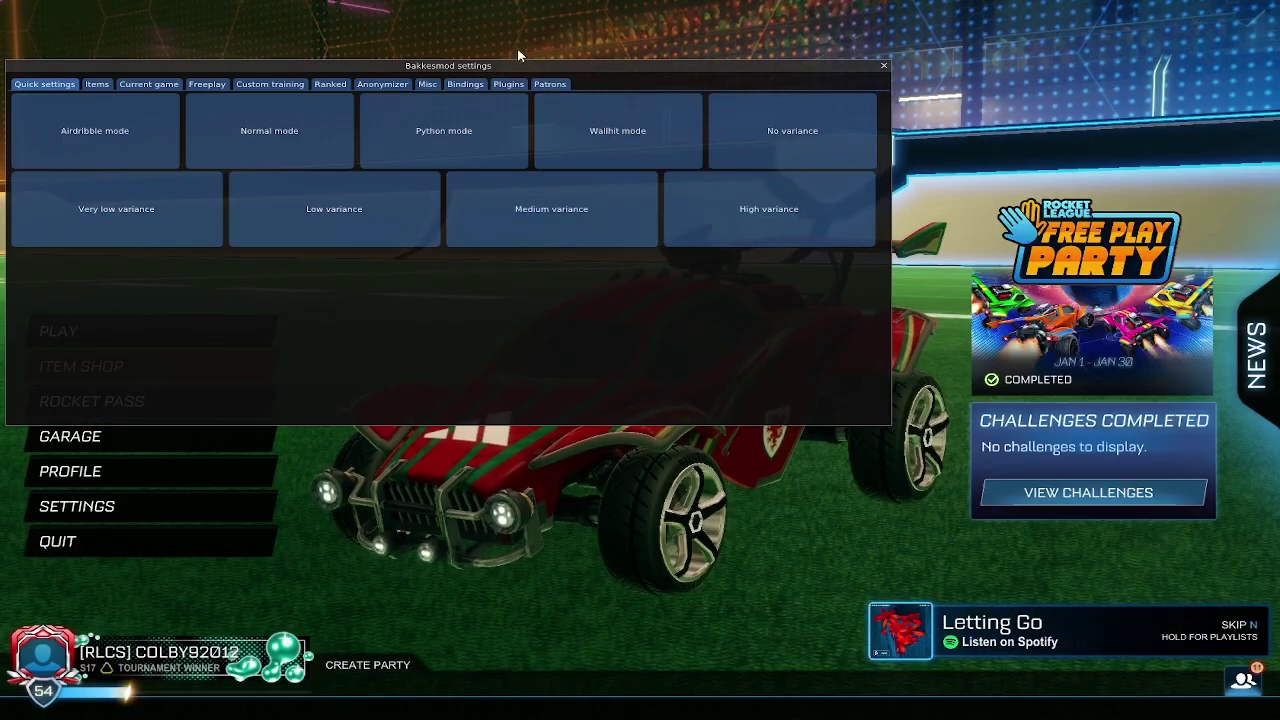
{"action": "left_click", "coordinate": [508, 84]}
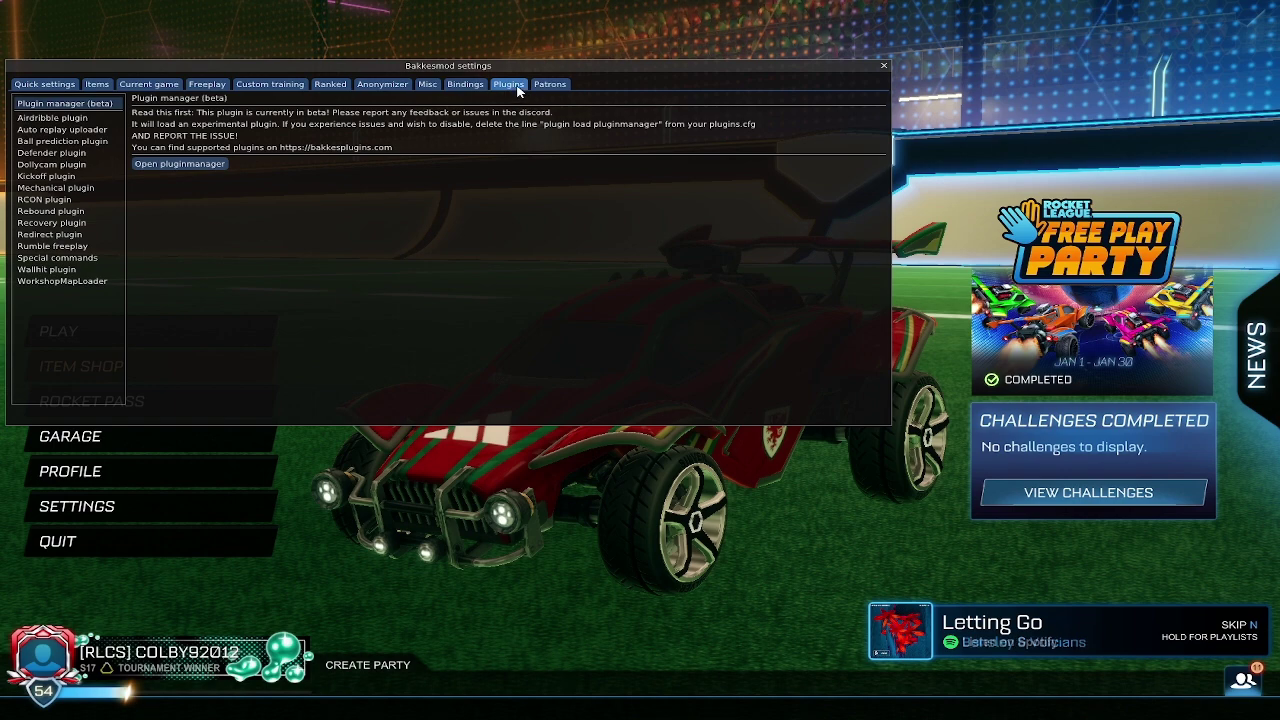
{"action": "left_click", "coordinate": [193, 168]}
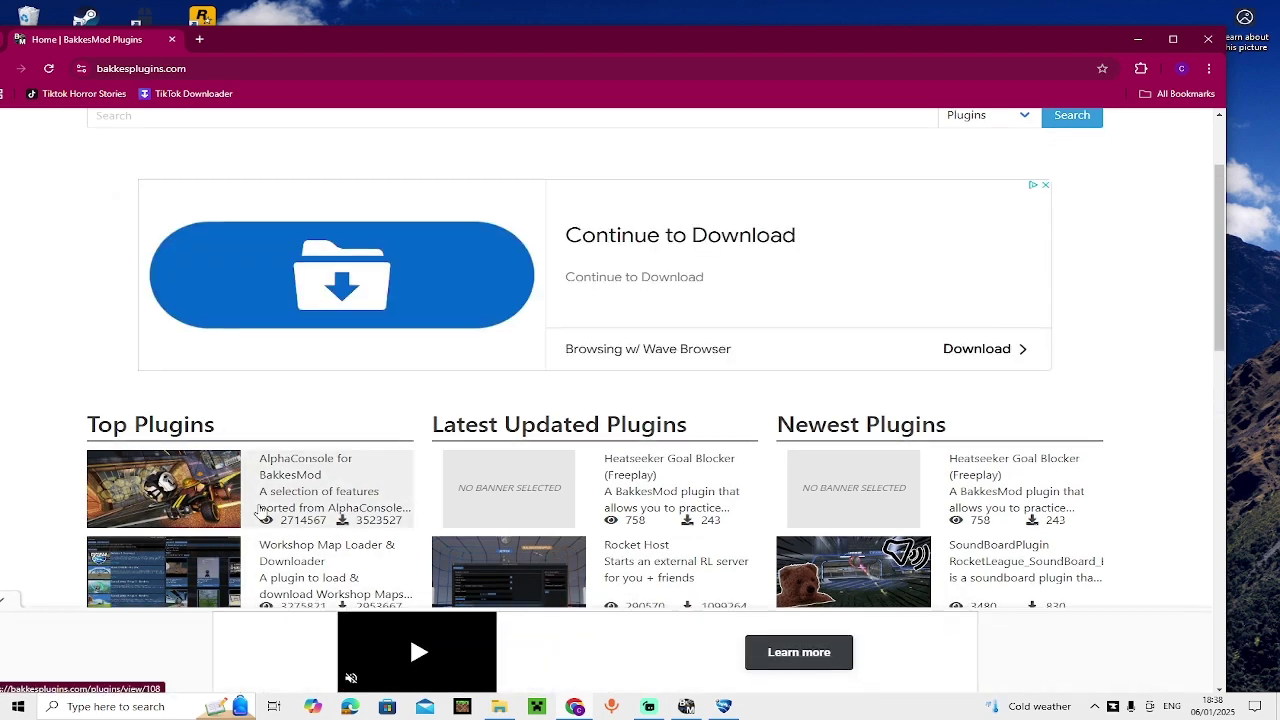
Step: On bakkesplugins.com, open the Workshop Map Loader & Downloader plugin page and dismiss the advert
{"action": "scroll", "coordinate": [258, 512], "scroll_direction": "down", "scroll_amount": 1}
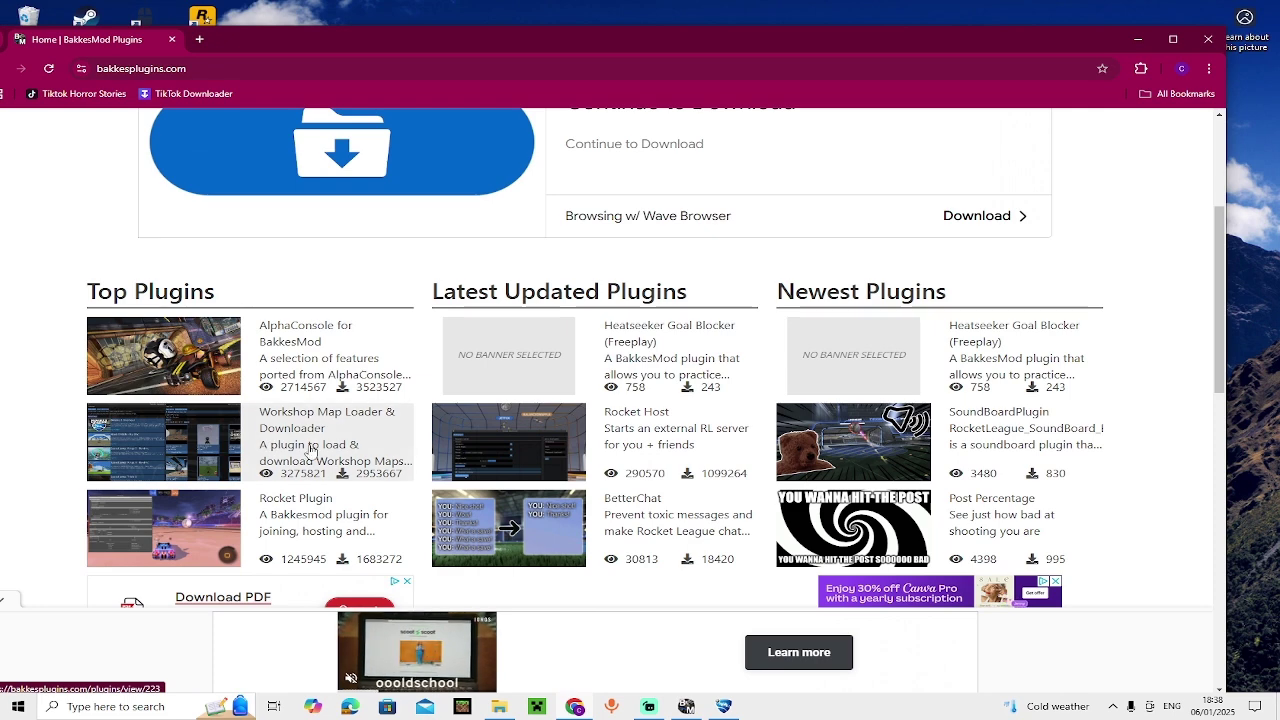
{"action": "left_click", "coordinate": [201, 437]}
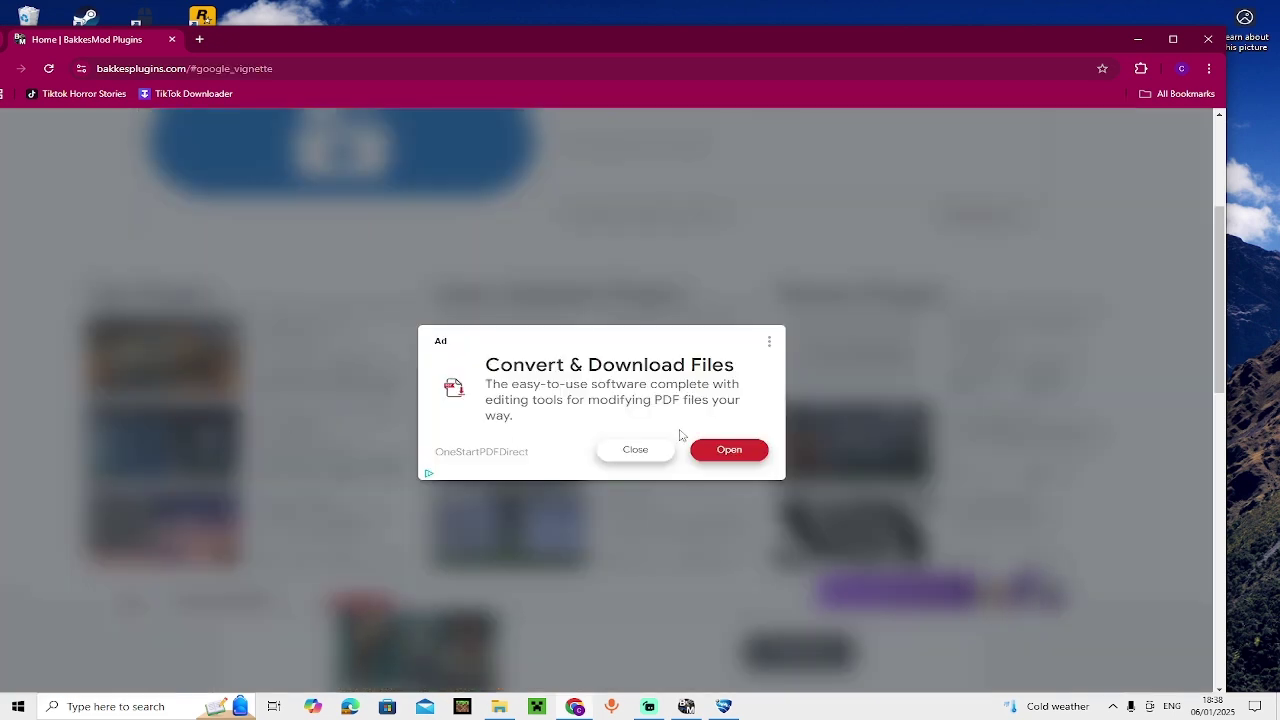
{"action": "left_click", "coordinate": [645, 451]}
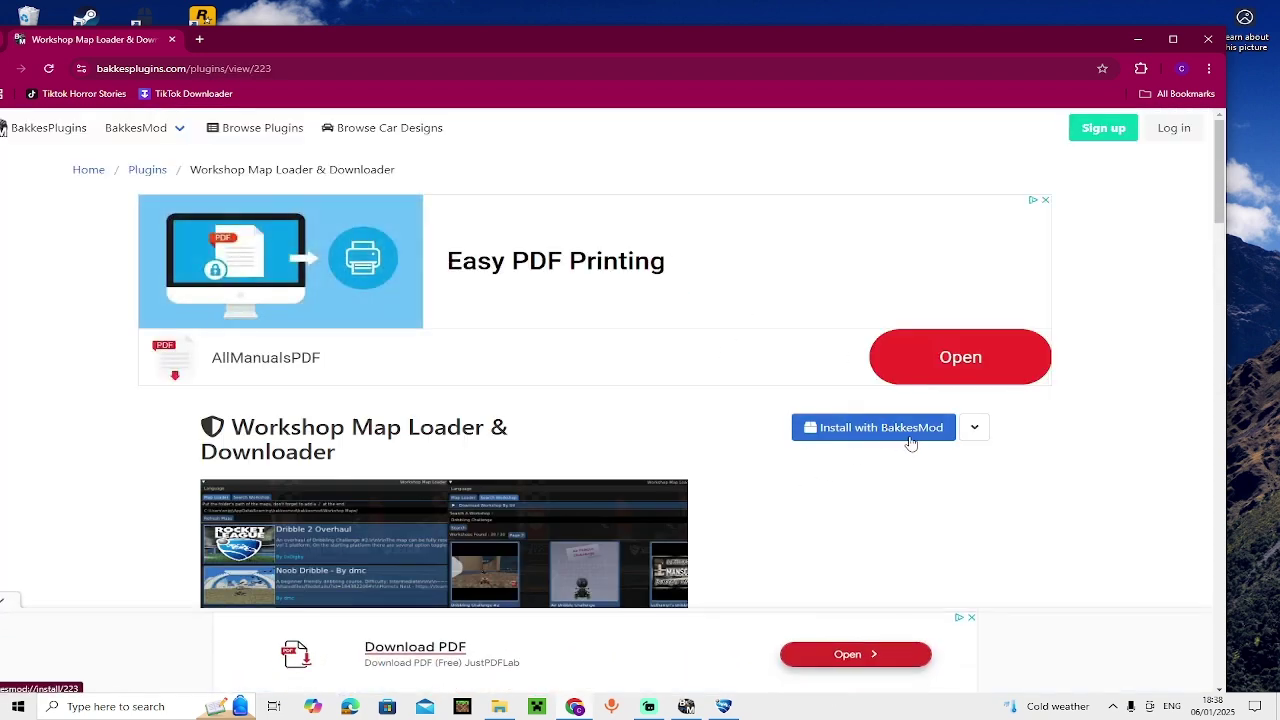
Step: Switch back to Rocket League and close the plugin manager
{"action": "mouse_move", "coordinate": [712, 708]}
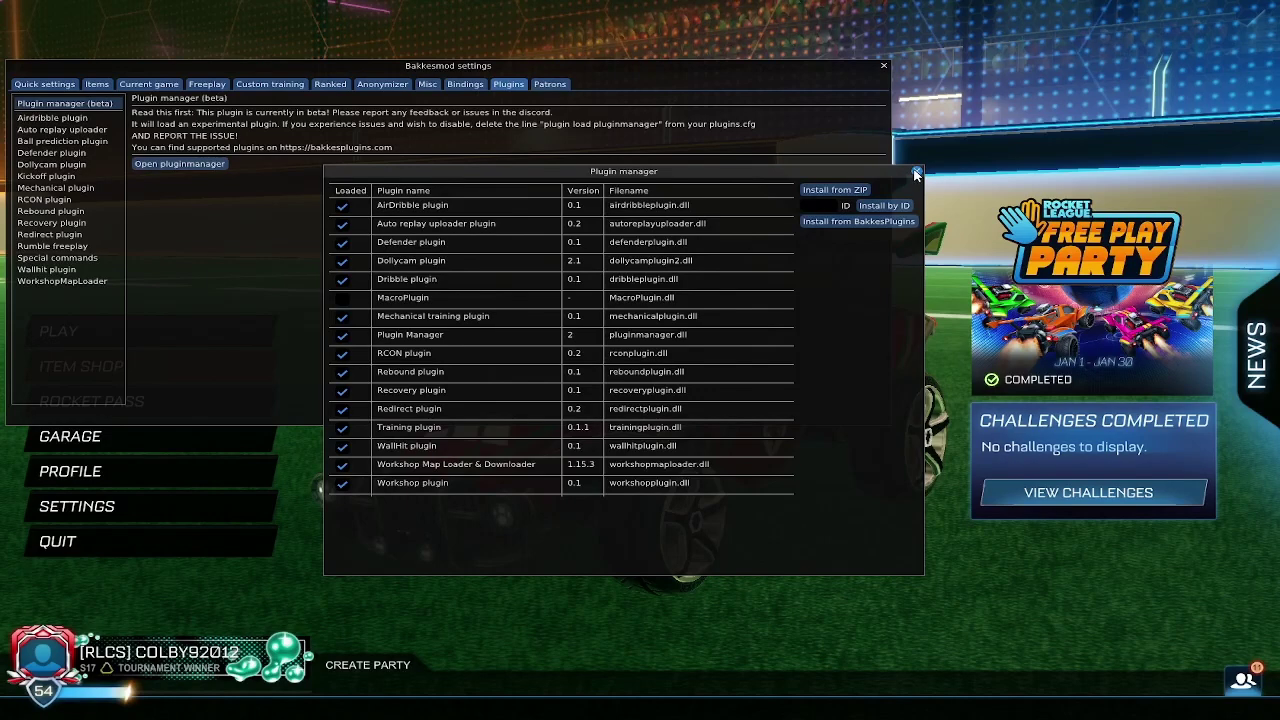
{"action": "left_click", "coordinate": [910, 176]}
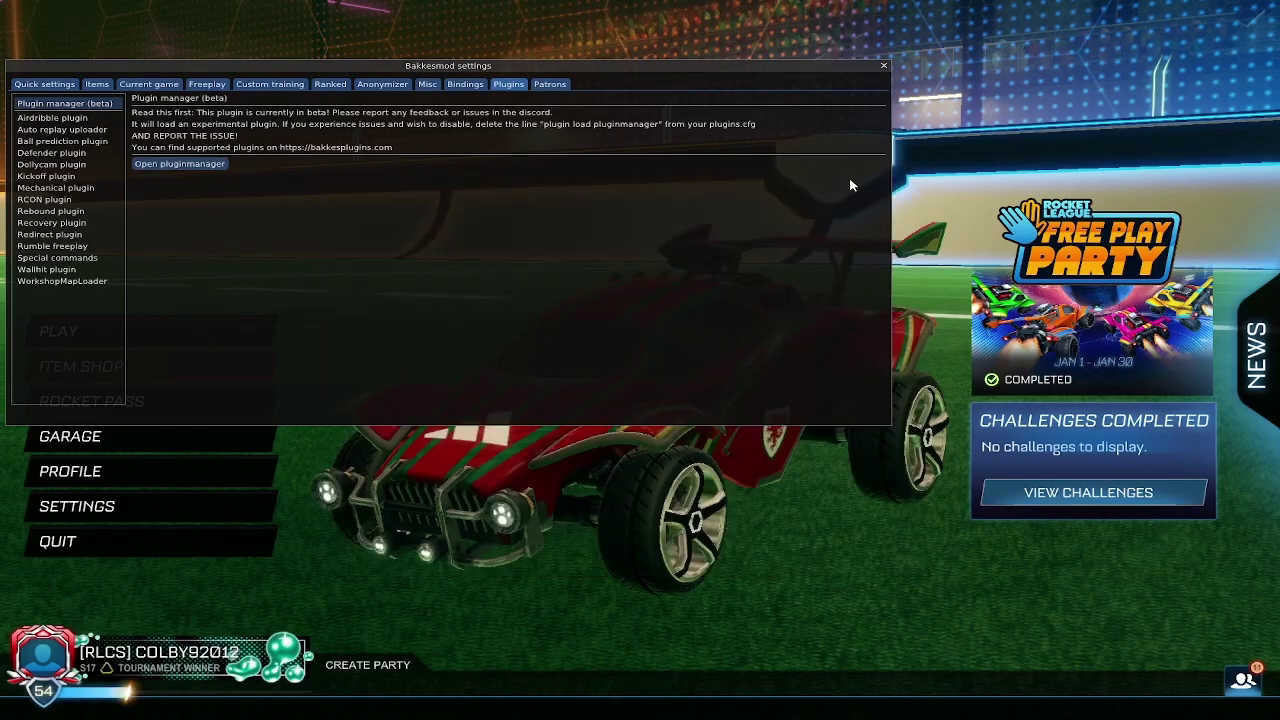
Step: Open the WorkshopMapLoader plugin window and save C:\Users\PC\Desktop\workshopmaps/ as the maps folder path
{"action": "left_click", "coordinate": [66, 284]}
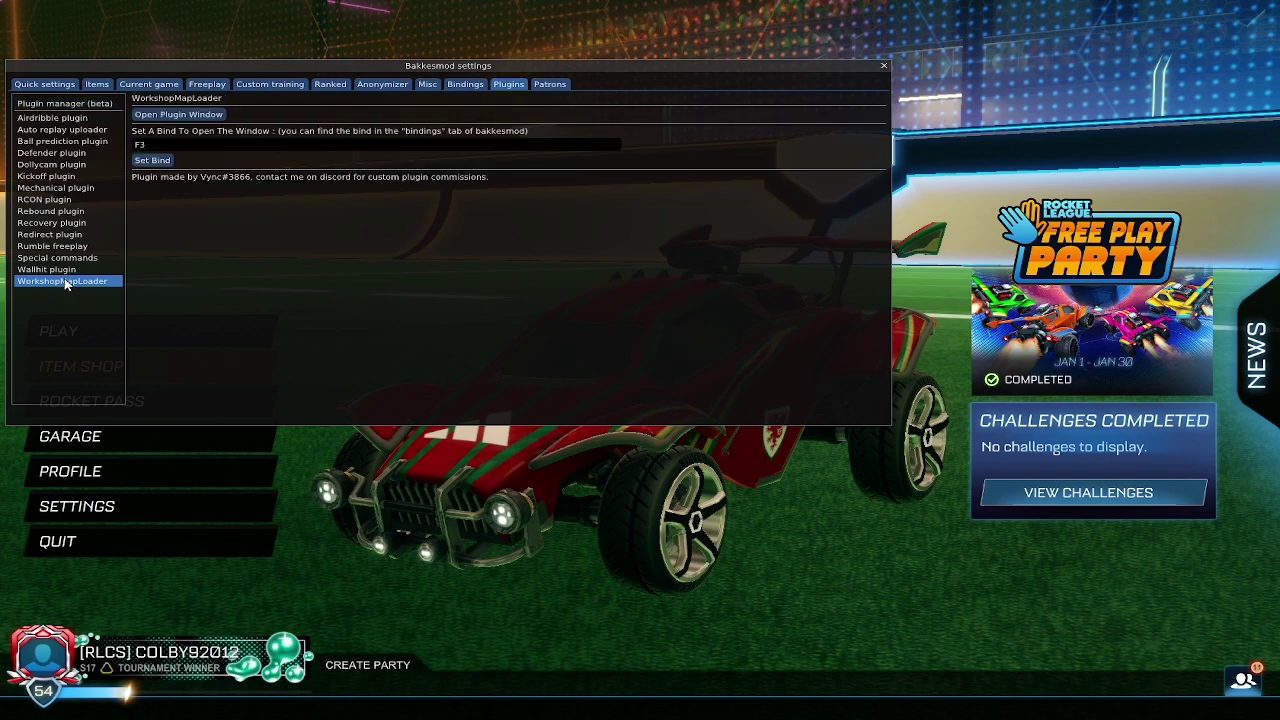
{"action": "left_click", "coordinate": [212, 121]}
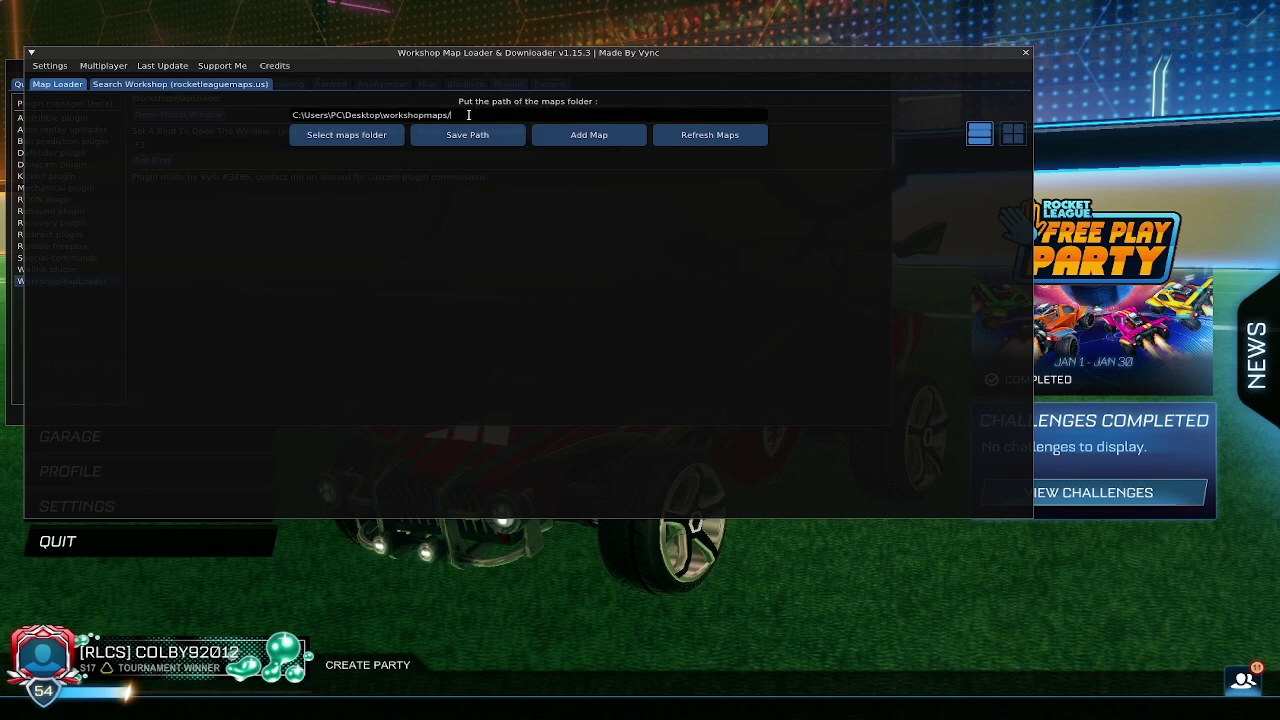
{"action": "left_click", "coordinate": [456, 130]}
Step: Search the workshop for "rings" maps and look through the first page of results
{"action": "left_click", "coordinate": [150, 85]}
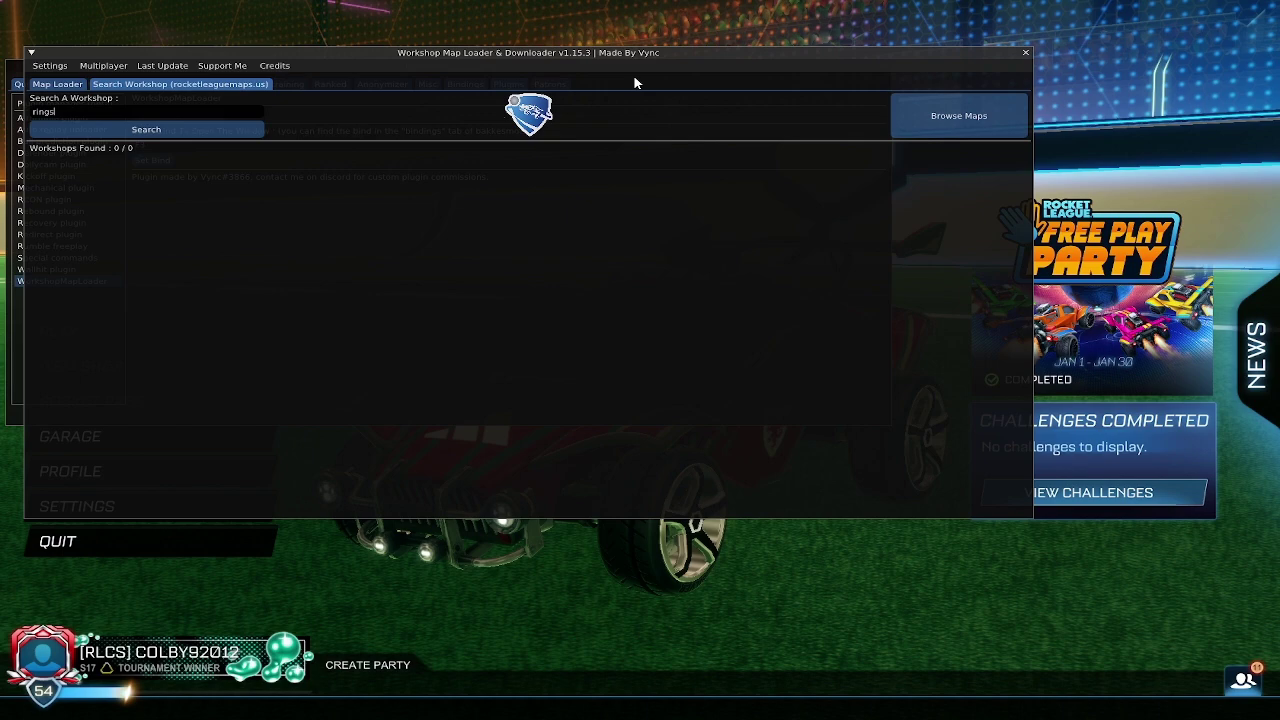
{"action": "left_click", "coordinate": [114, 131]}
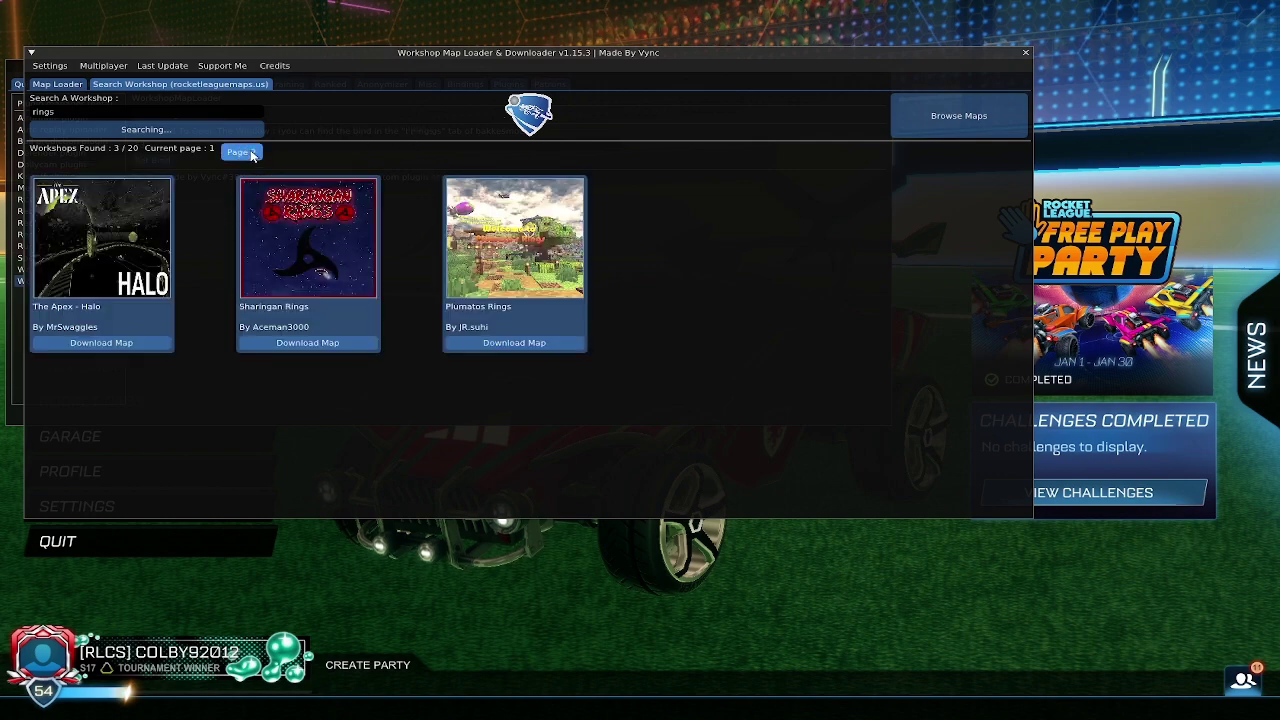
{"action": "scroll", "coordinate": [385, 260], "scroll_direction": "down", "scroll_amount": 10}
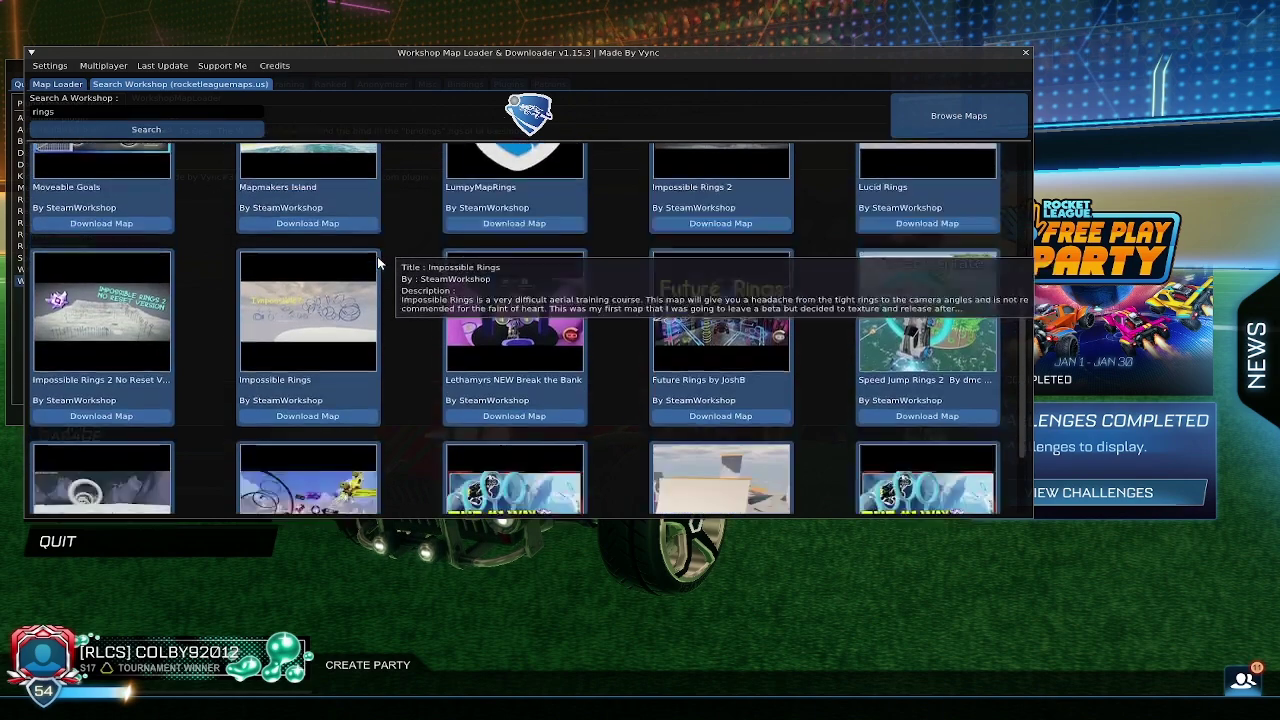
{"action": "scroll", "coordinate": [397, 250], "scroll_direction": "up", "scroll_amount": 10}
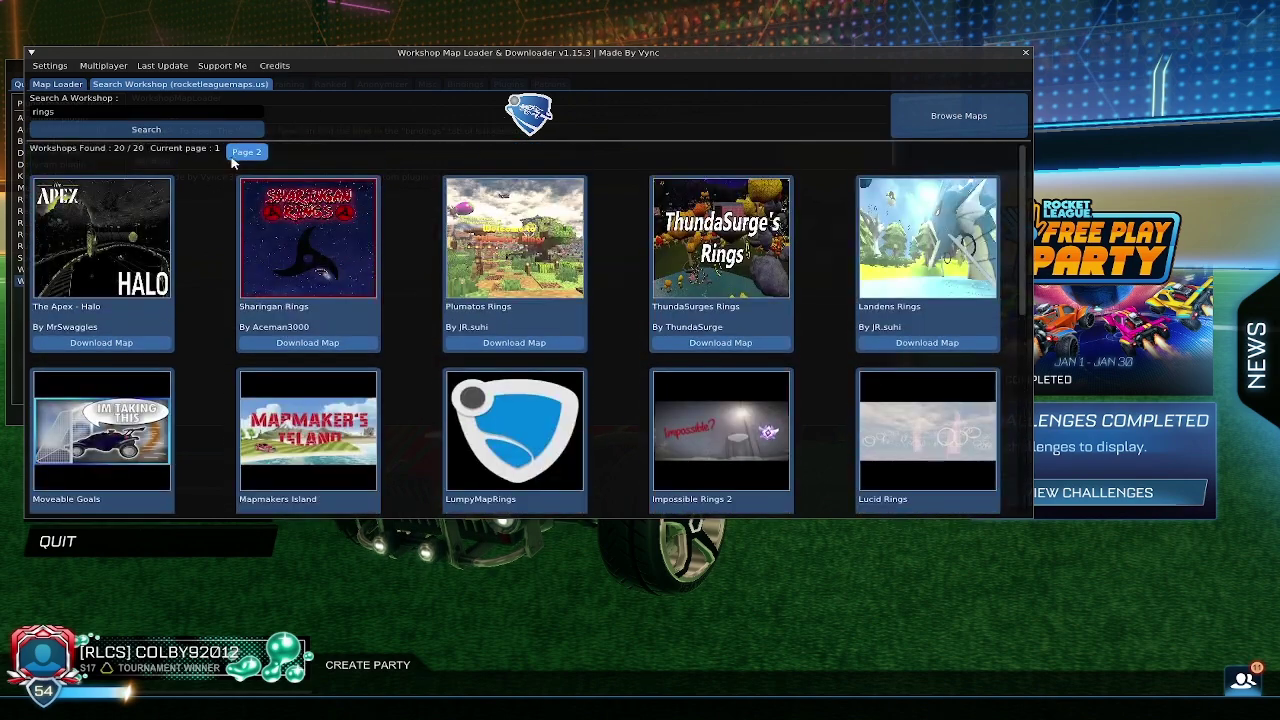
Step: From the second page of "rings" results, download release V1.0.0 of the Speed Jump Rings 3 By dmc map
{"action": "left_click", "coordinate": [247, 151]}
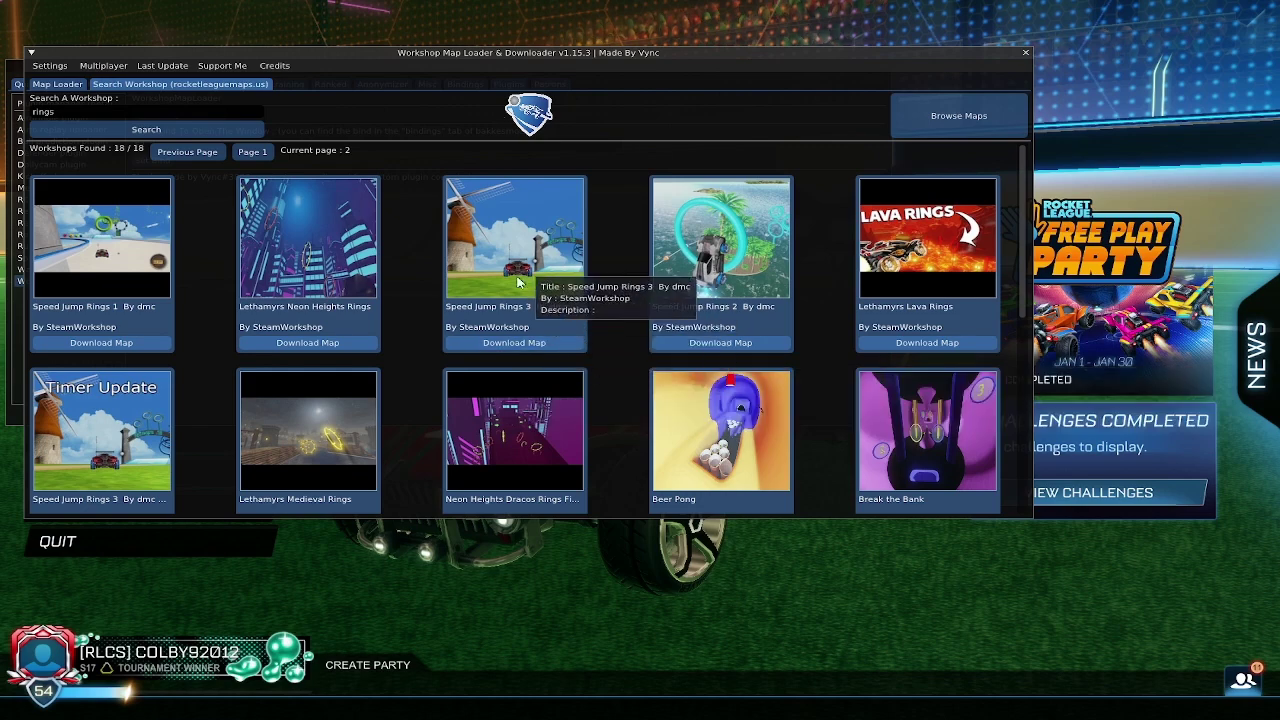
{"action": "scroll", "coordinate": [110, 470], "scroll_direction": "down", "scroll_amount": 1}
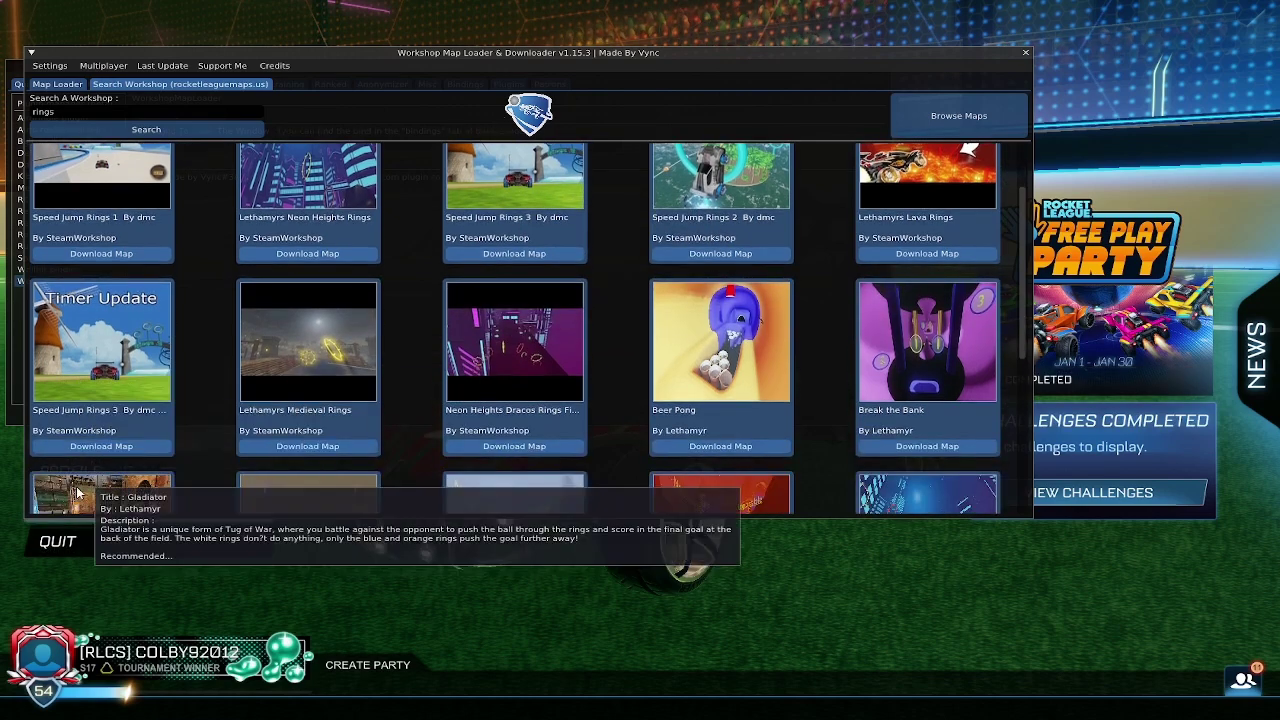
{"action": "scroll", "coordinate": [443, 323], "scroll_direction": "down", "scroll_amount": 1}
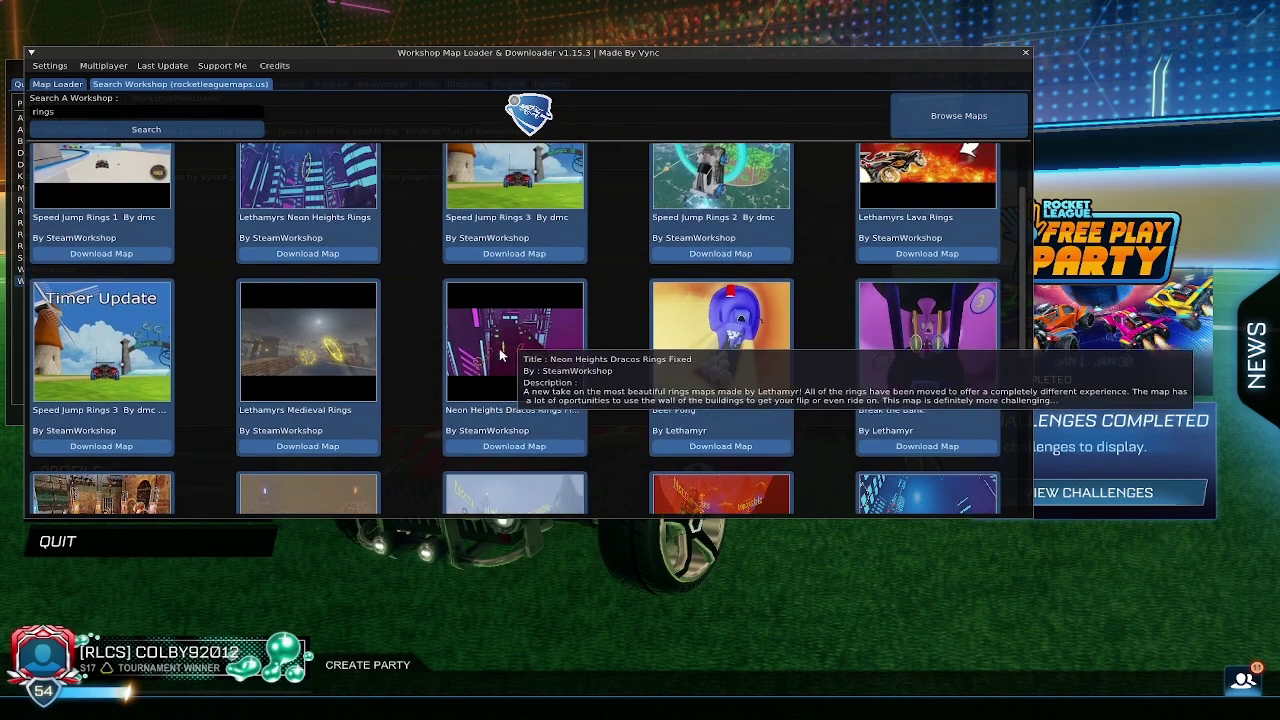
{"action": "scroll", "coordinate": [500, 251], "scroll_direction": "up", "scroll_amount": 3}
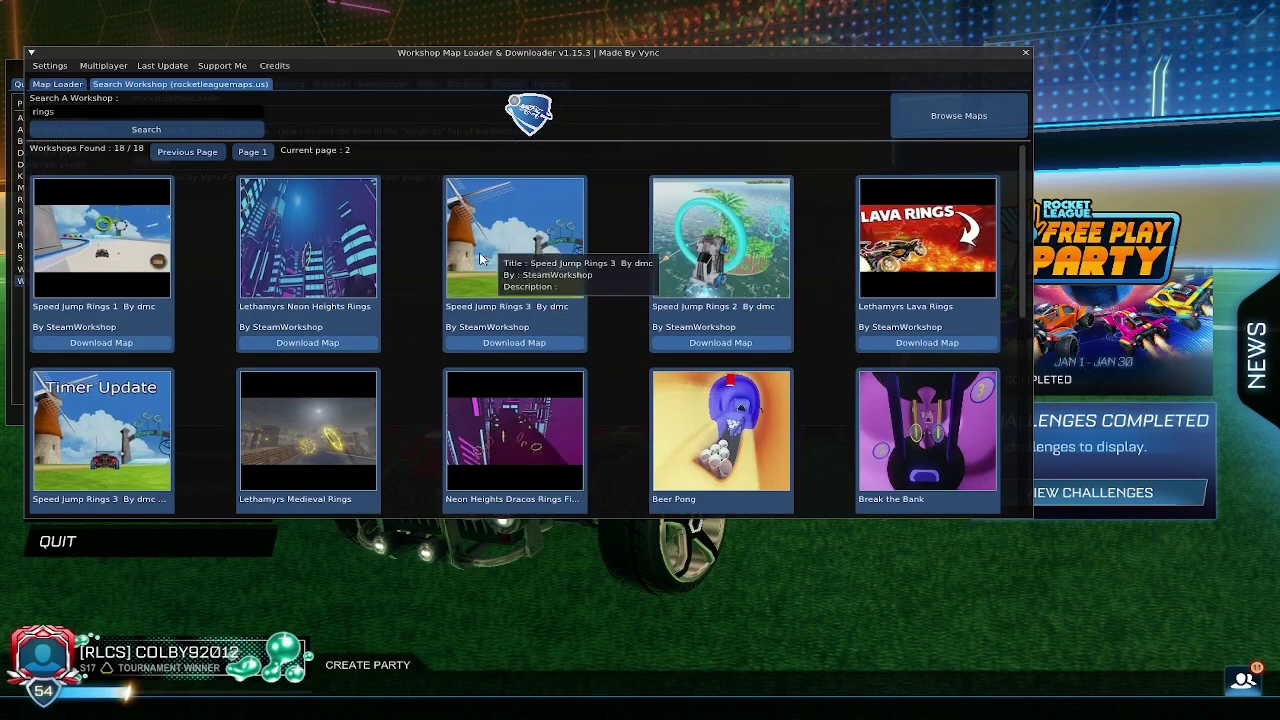
{"action": "left_click", "coordinate": [493, 344]}
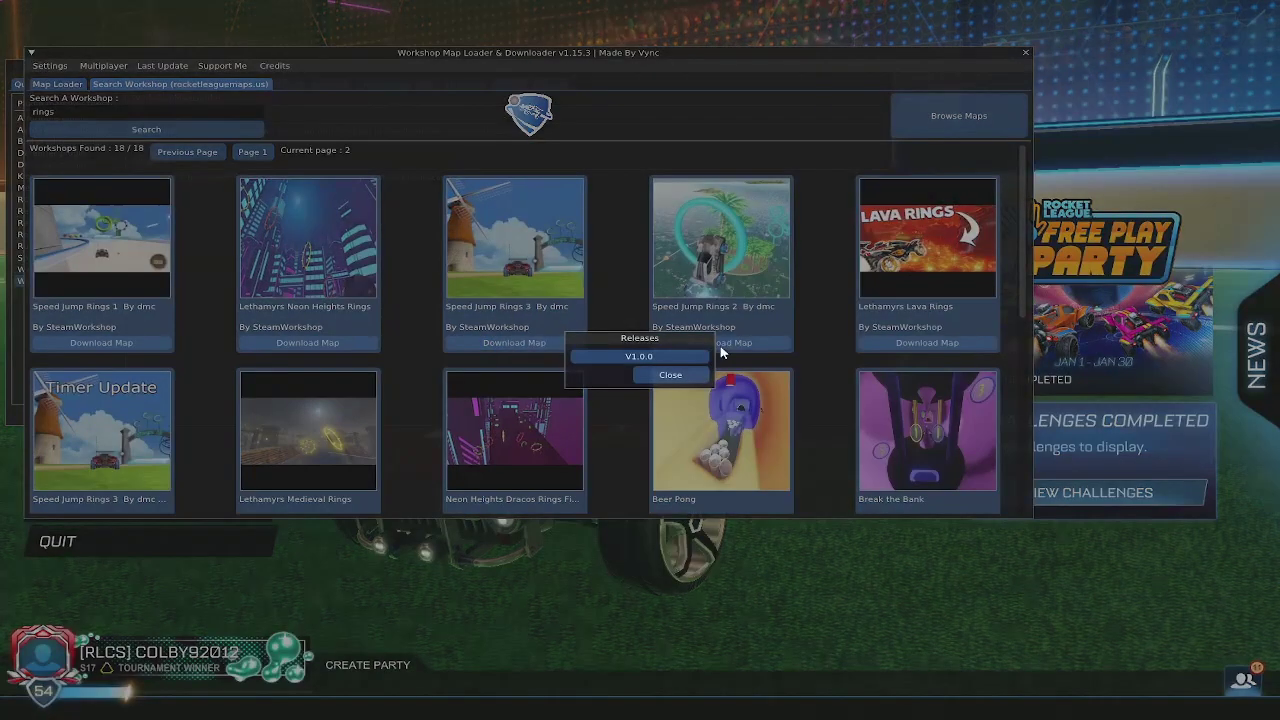
{"action": "left_click", "coordinate": [665, 357]}
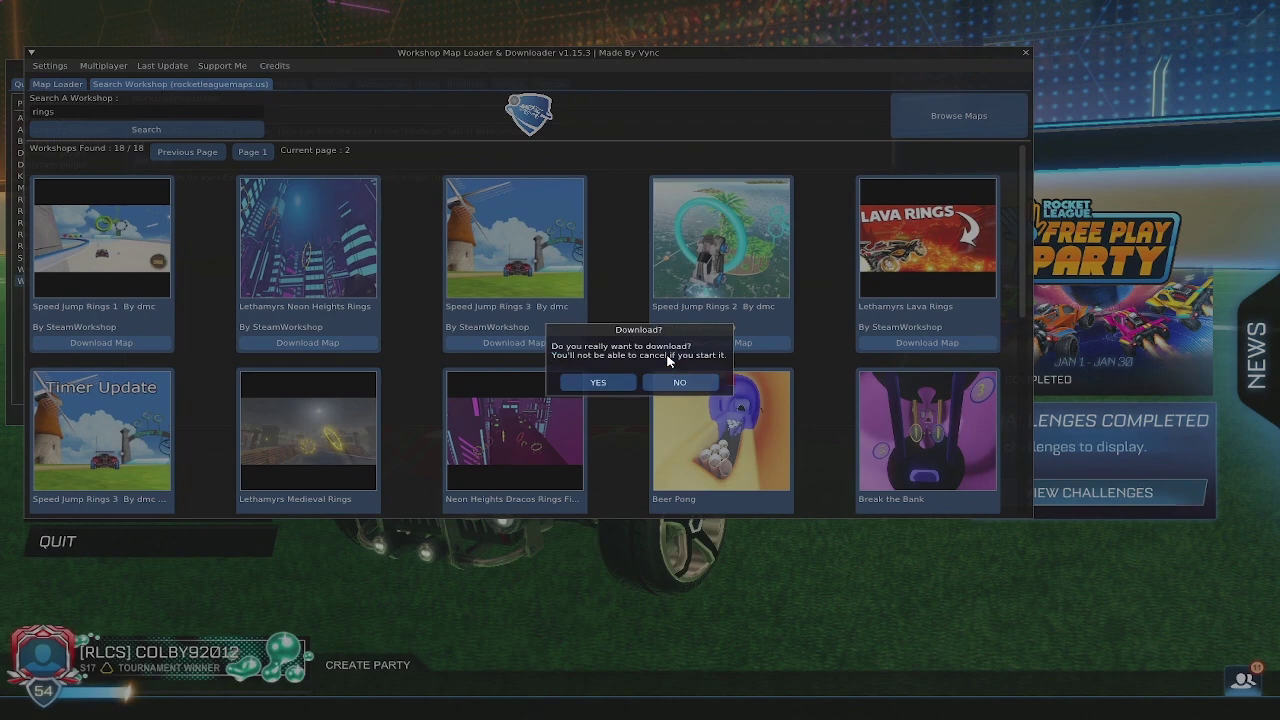
{"action": "left_click", "coordinate": [600, 383]}
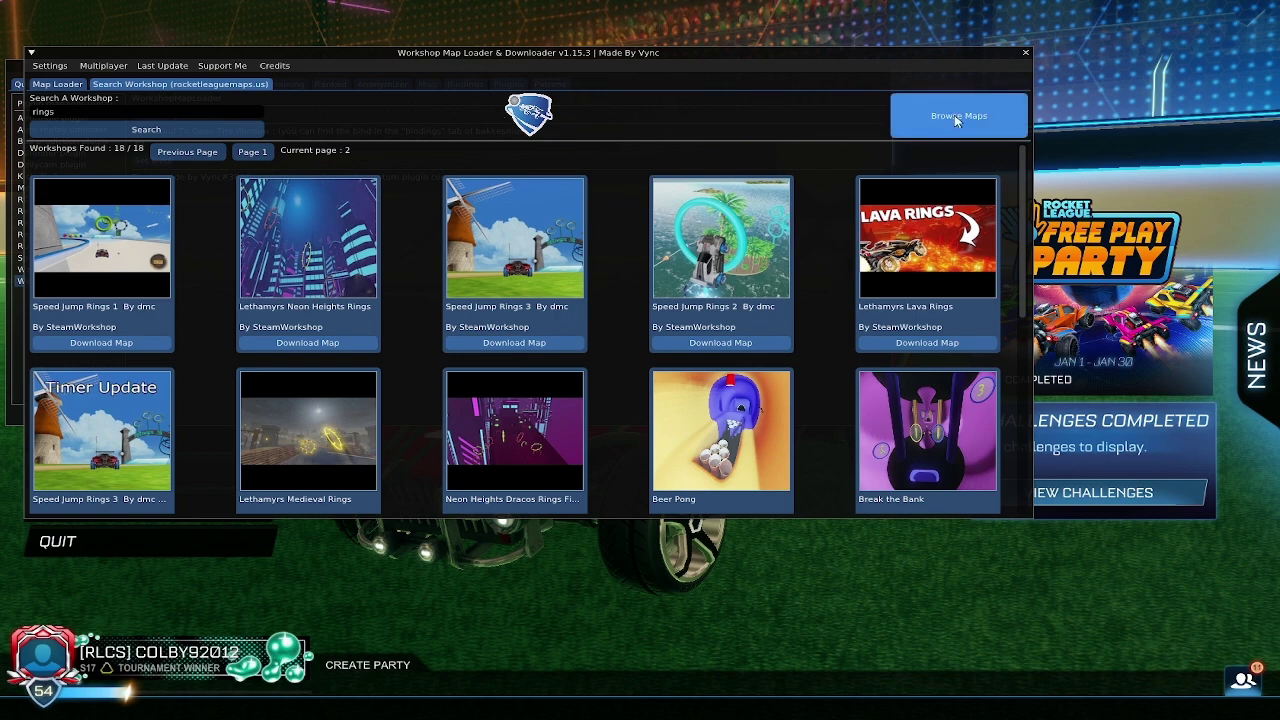
Step: Refresh the maps in the Map Loader, dismissing the workshop textures download offer, and look through the list for Speed Jump Rings 3
{"action": "left_click", "coordinate": [56, 84]}
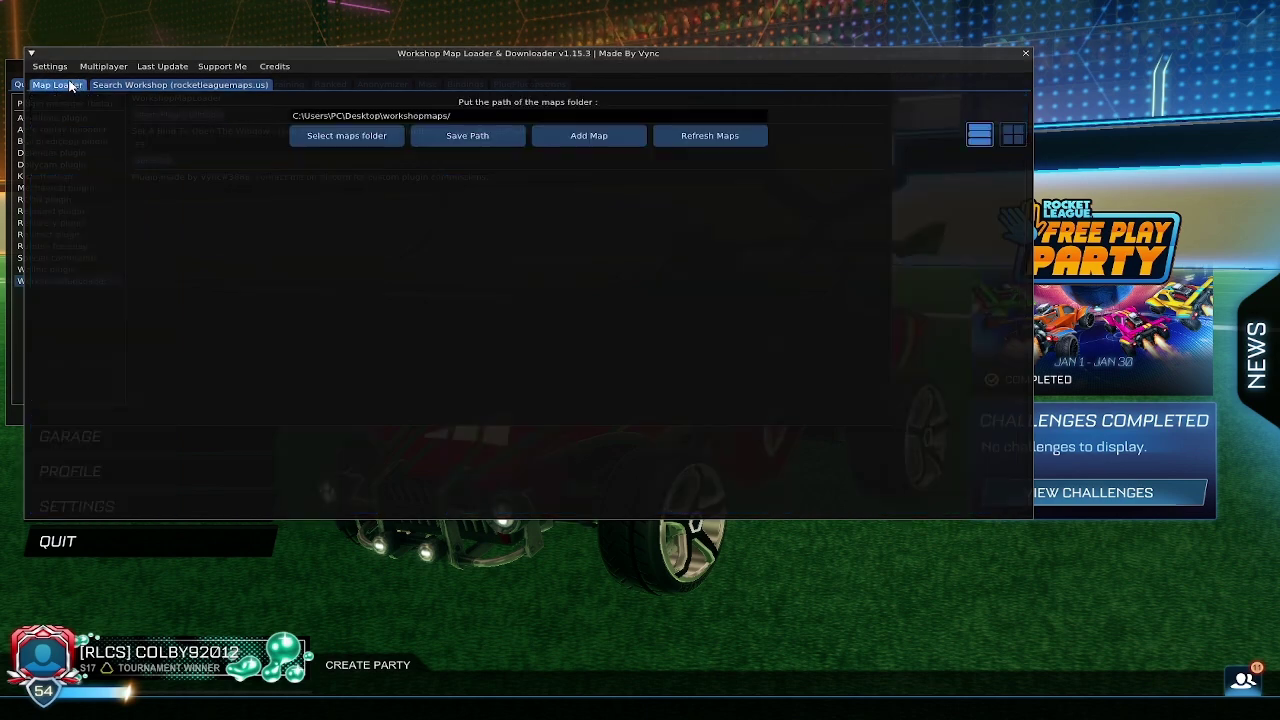
{"action": "left_click", "coordinate": [725, 145]}
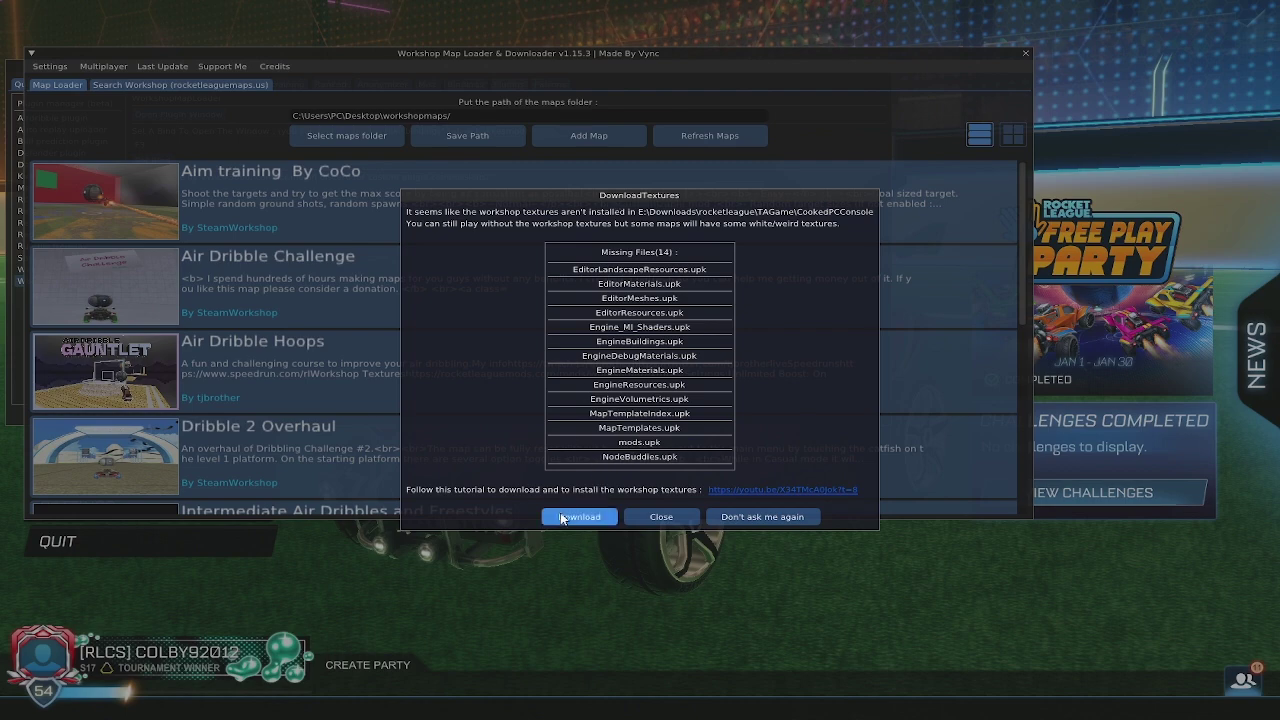
{"action": "left_click", "coordinate": [670, 520]}
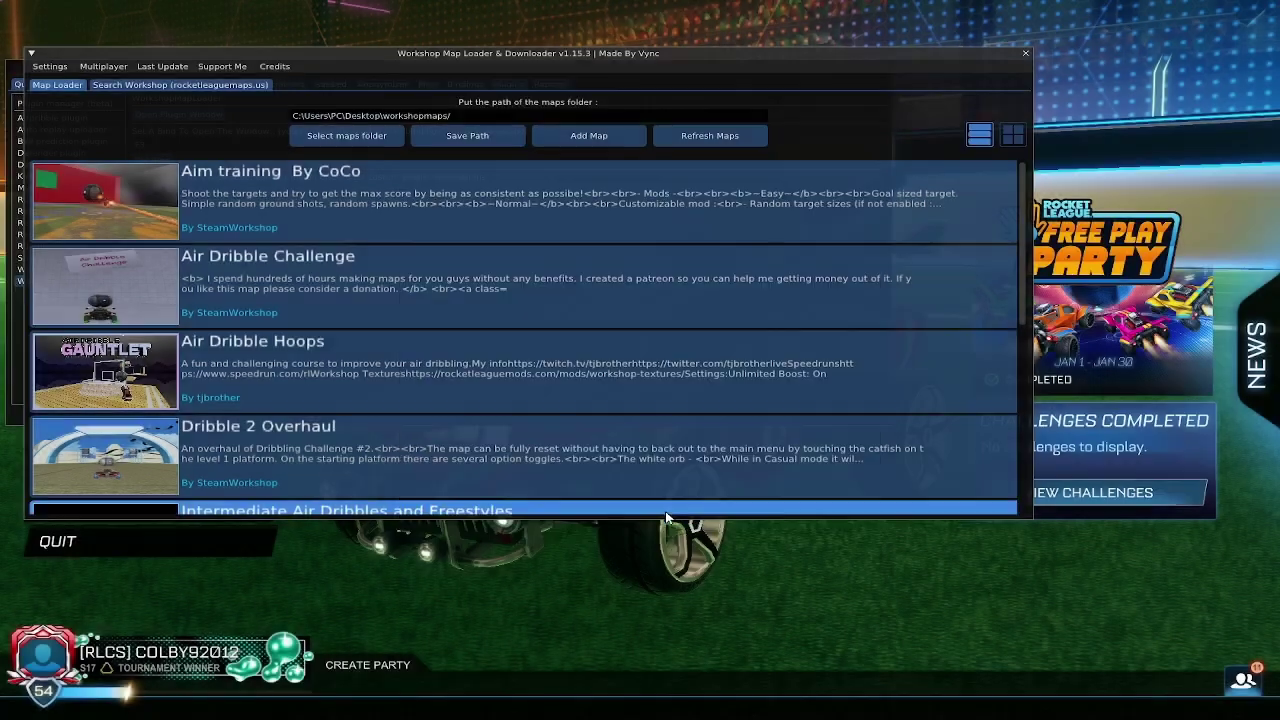
{"action": "scroll", "coordinate": [404, 301], "scroll_direction": "down", "scroll_amount": 10}
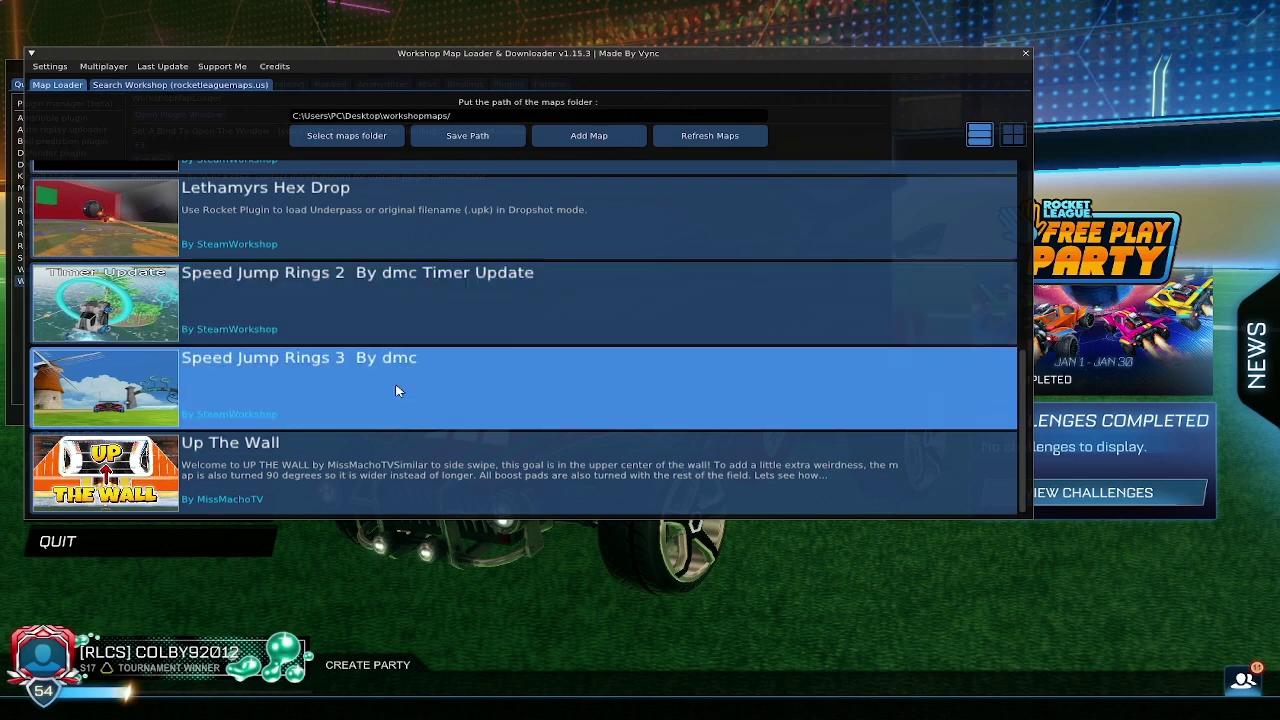
{"action": "scroll", "coordinate": [988, 370], "scroll_direction": "up", "scroll_amount": 2}
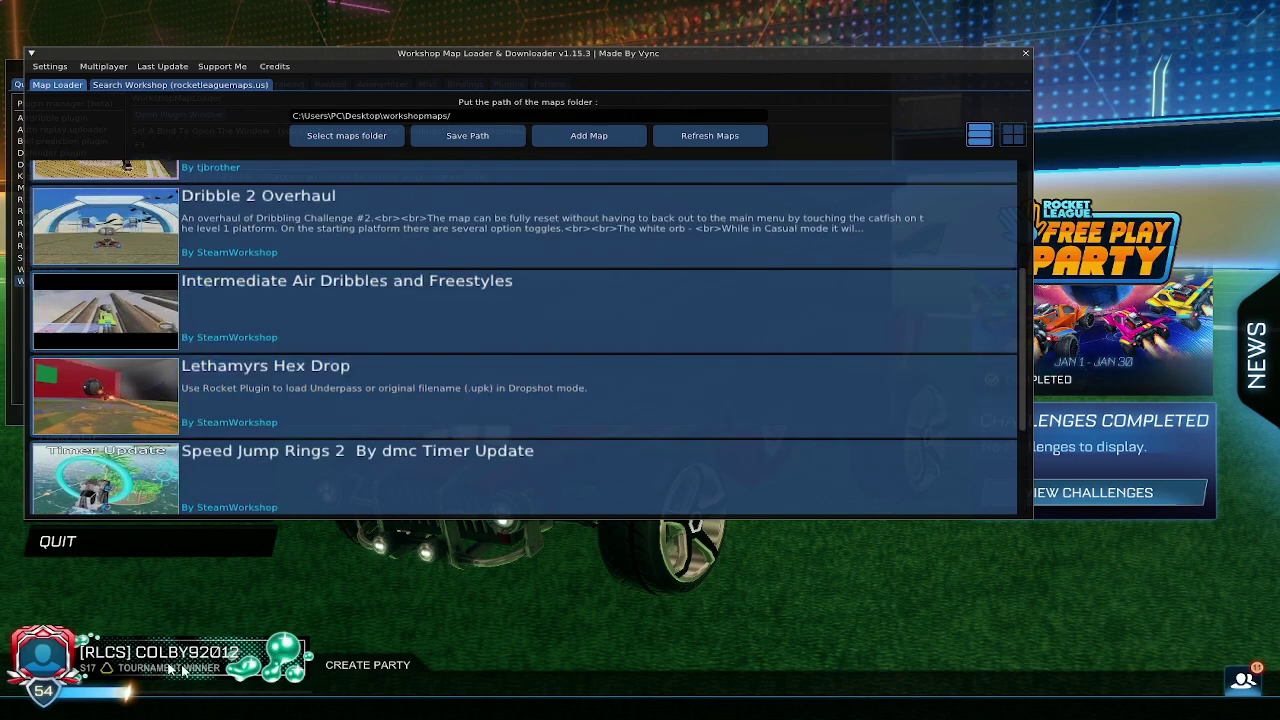
Step: Start quitting Rocket League from its main menu
{"action": "left_click", "coordinate": [110, 545]}
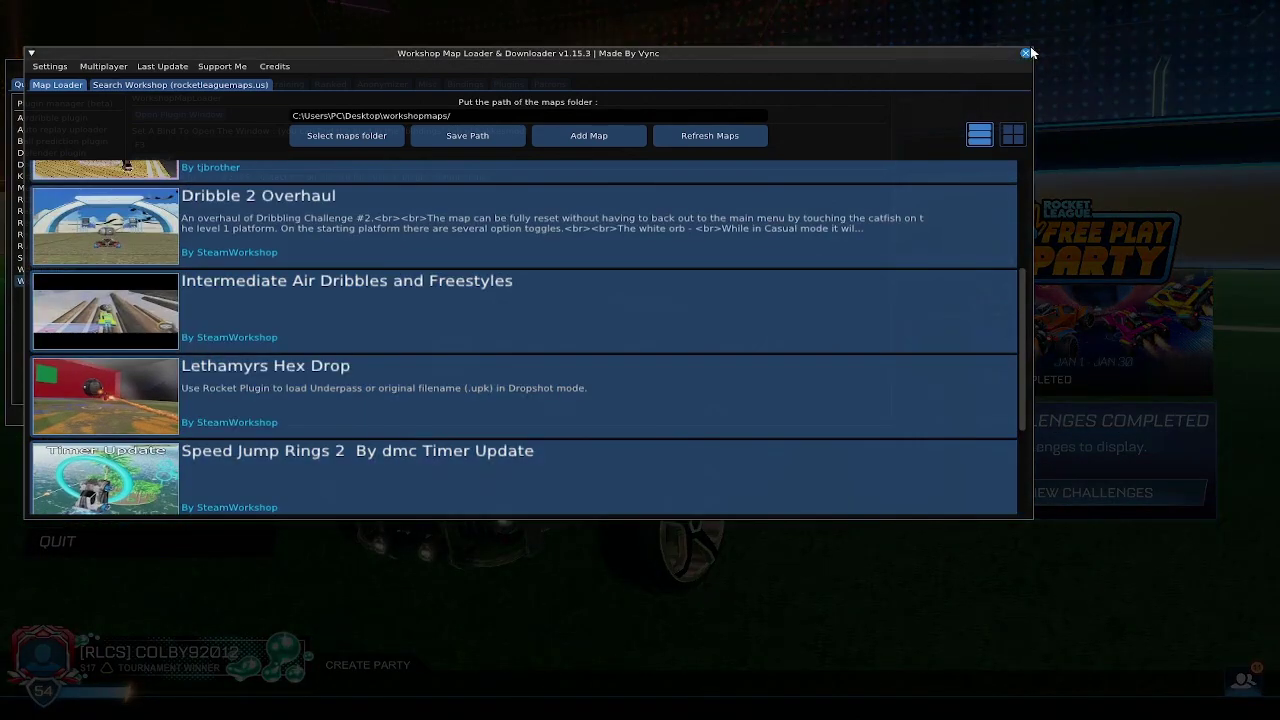